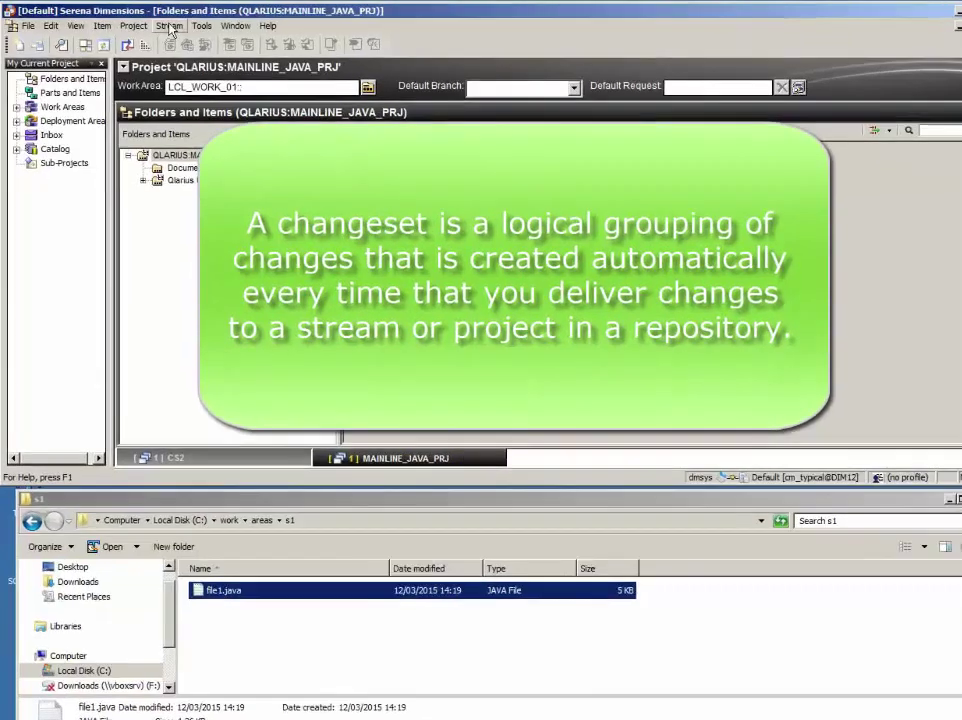
Create a stream named CS1 in product QLARIUS with branch name cs1 and description "cs1 stream"
click(163, 24)
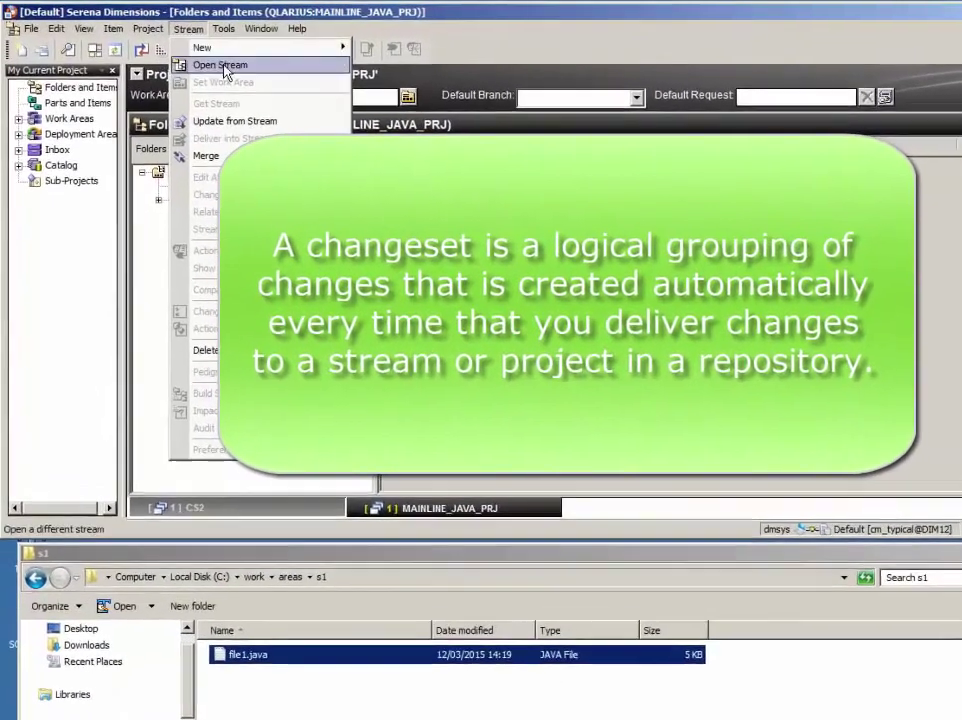
mouse_move(190, 40)
click(424, 62)
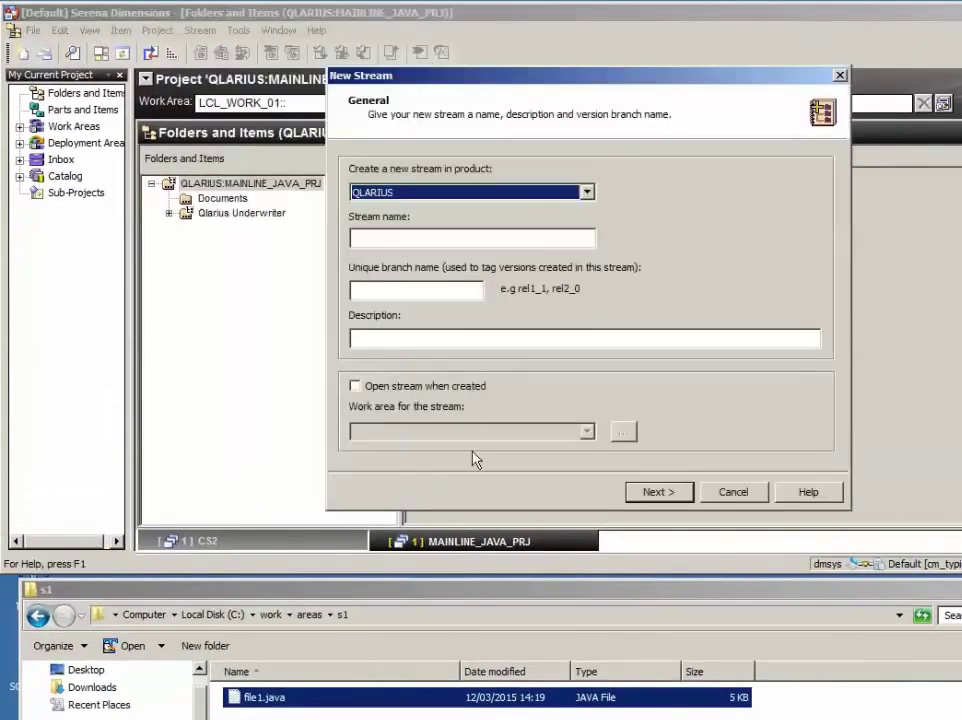
click(398, 237)
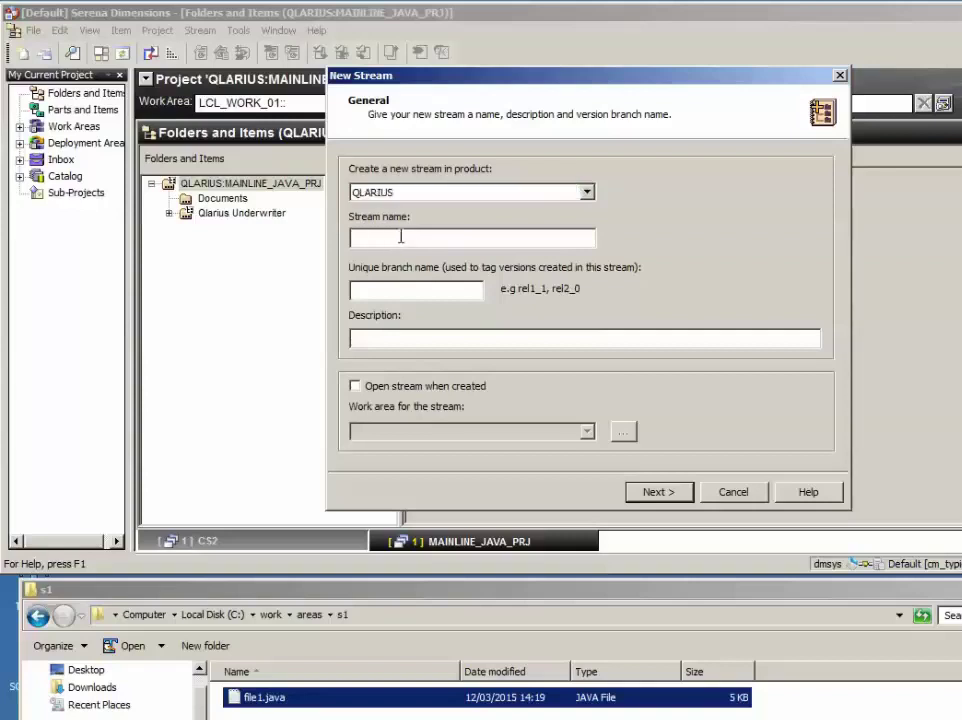
text(CS1)
drag(374, 237, 331, 229)
click(414, 286)
text(cs1)
click(388, 337)
text(d)
key(Return)
click(594, 491)
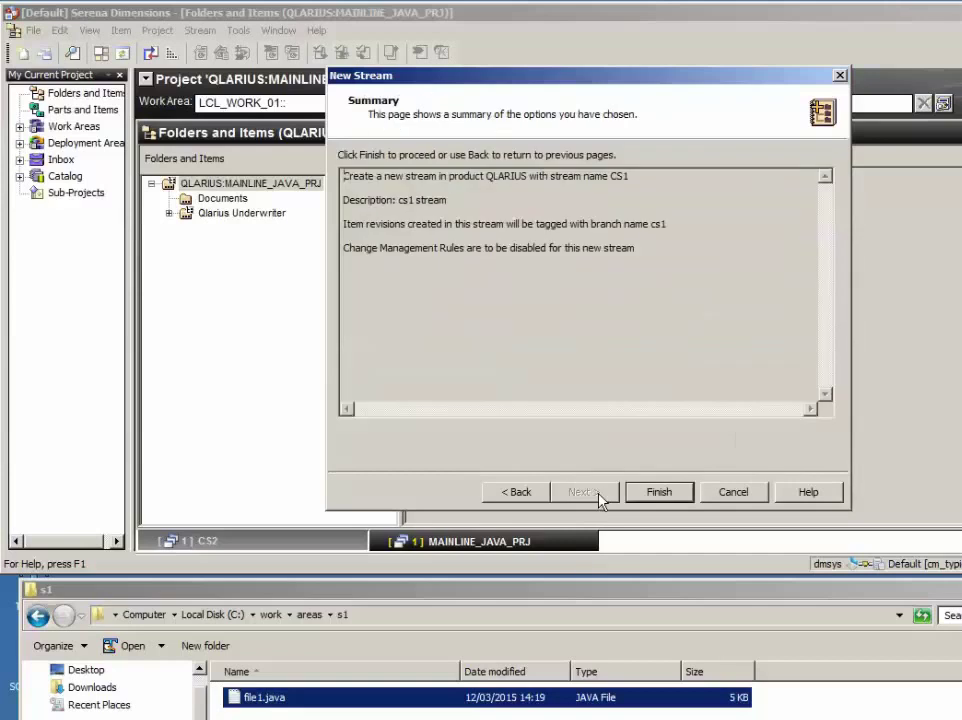
click(659, 494)
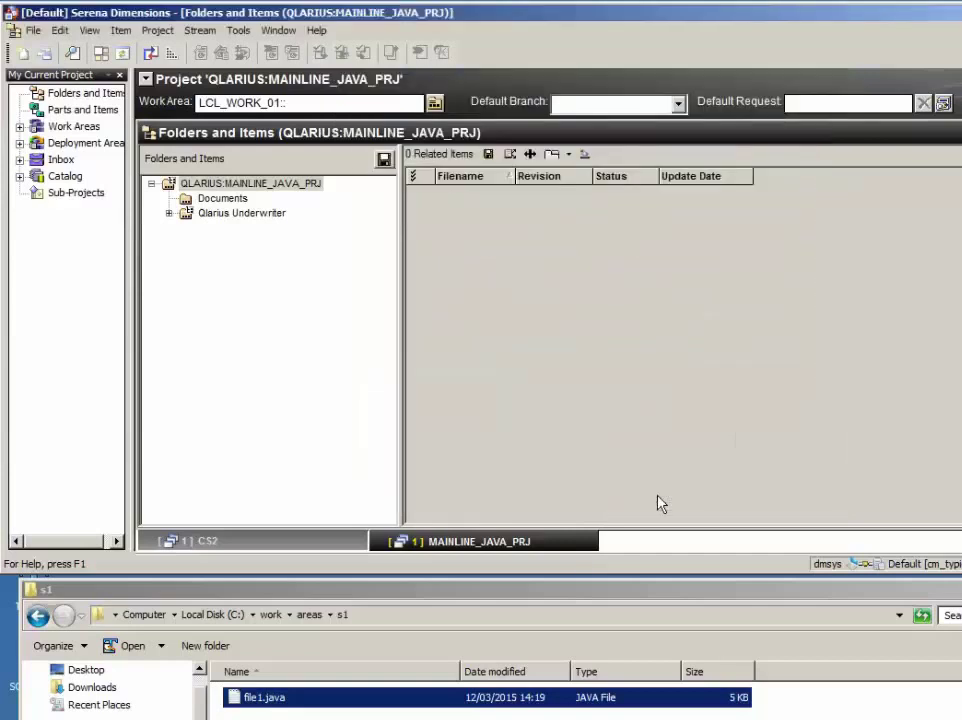
Open stream CS1 of product QLARIUS and associate it with the work area C:\work\areas\s1
click(210, 33)
click(234, 69)
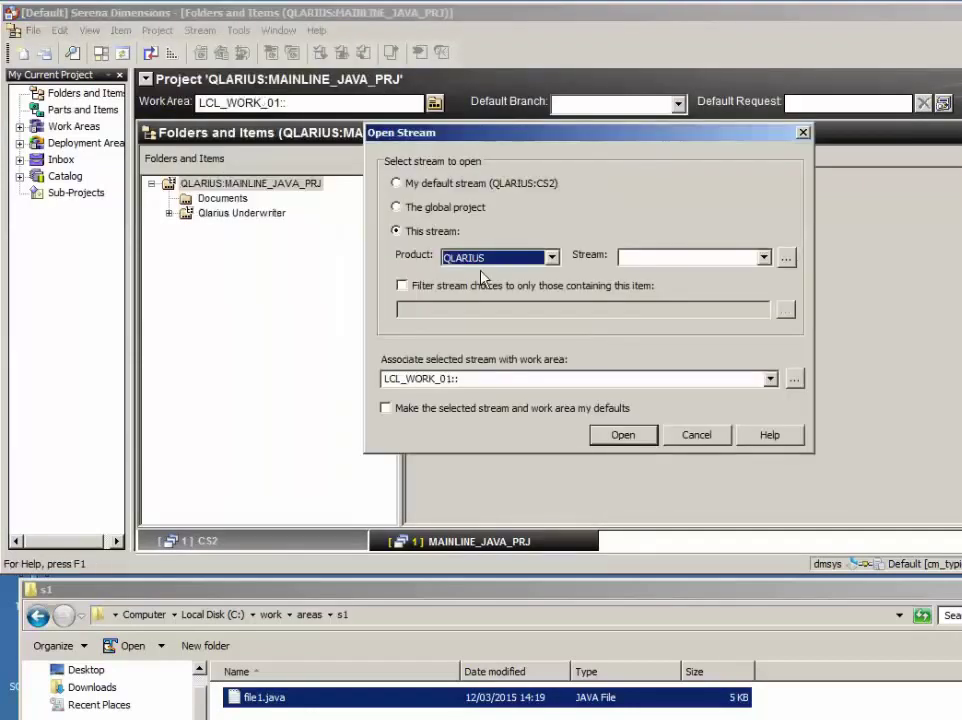
click(660, 258)
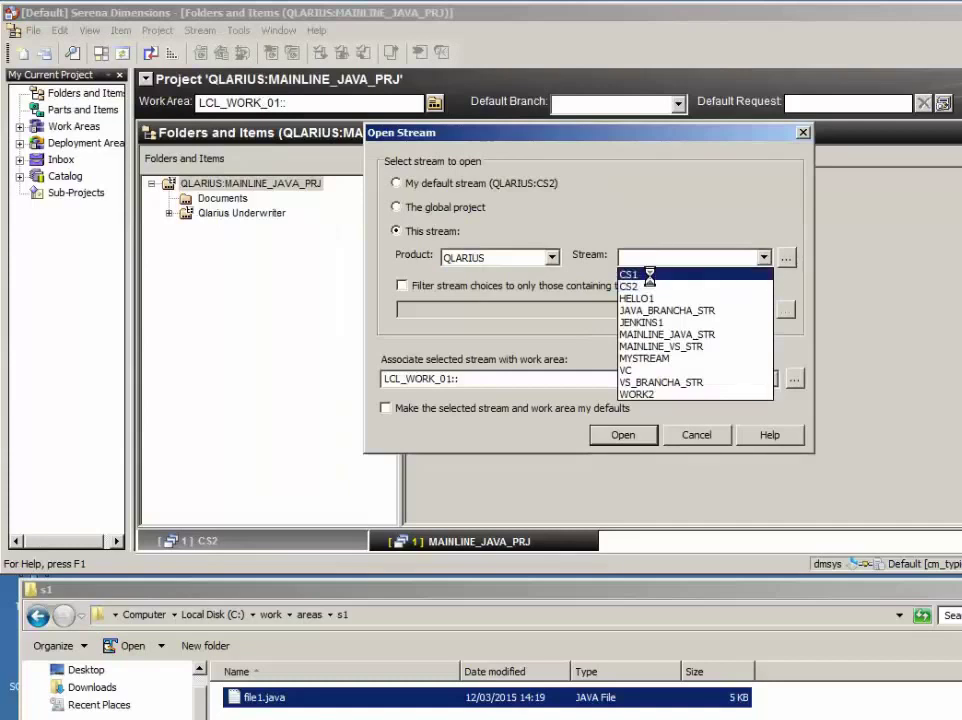
click(649, 274)
click(517, 380)
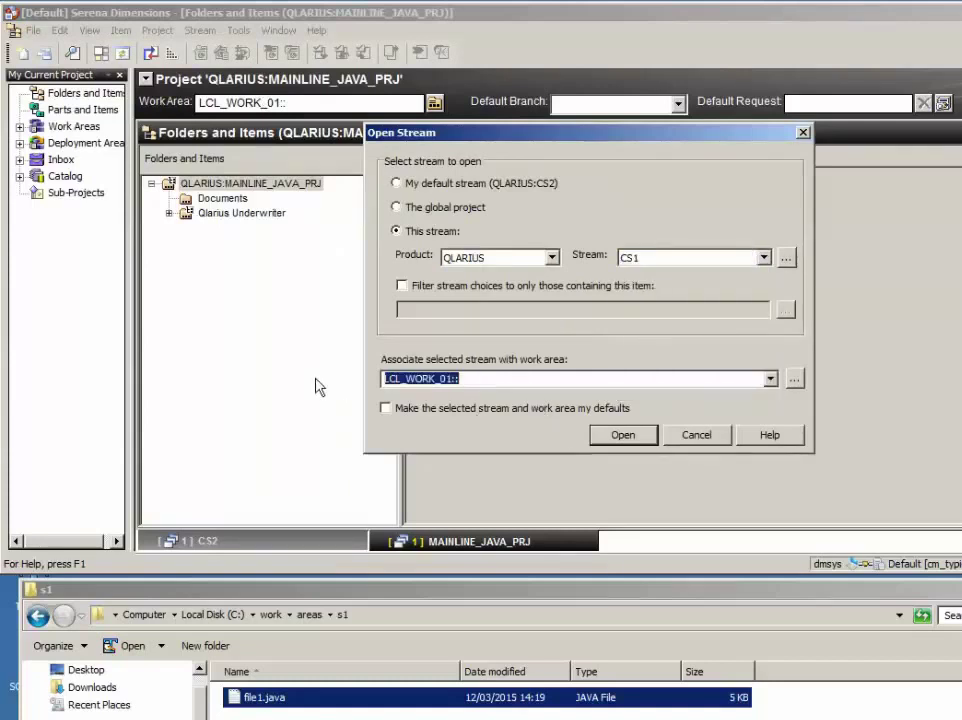
click(382, 617)
key(ctrl+c)
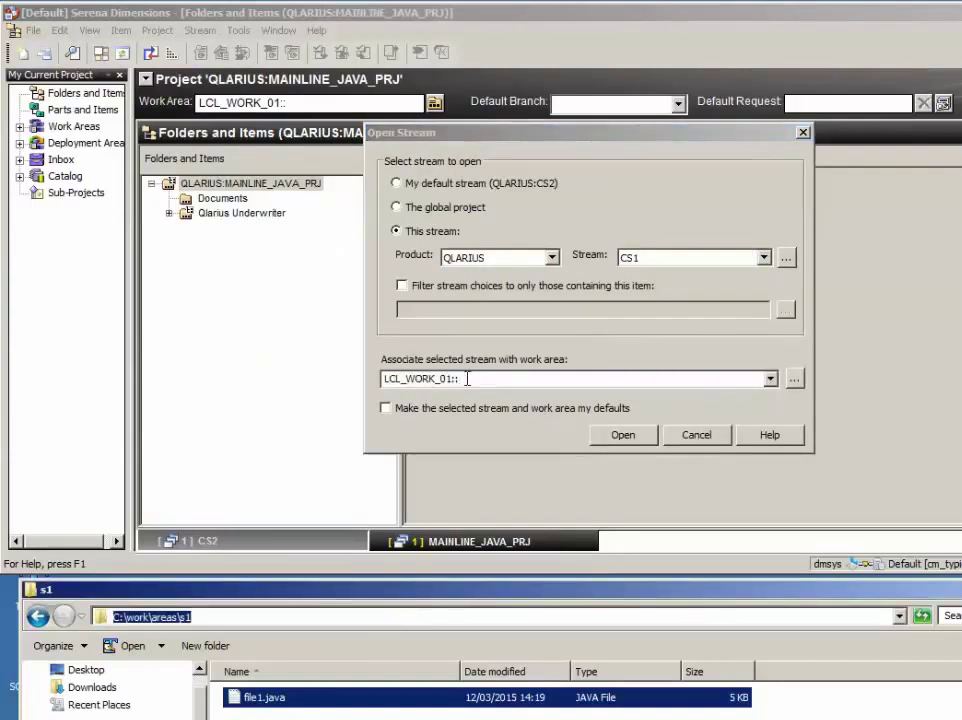
click(400, 379)
key(ctrl+v)
click(624, 436)
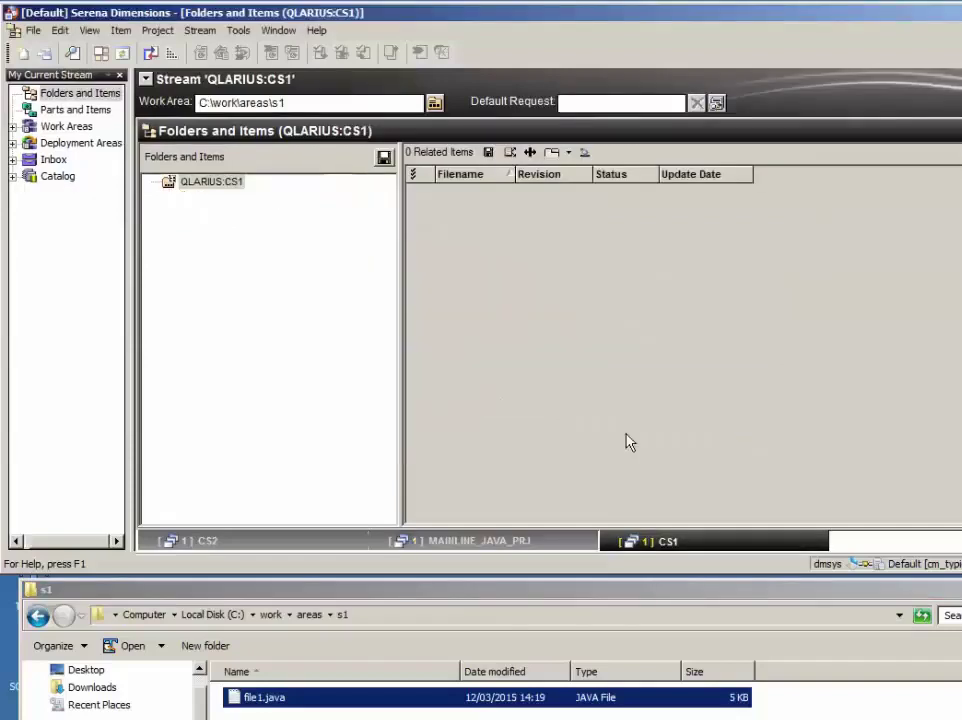
Start a delivery to stream QLARIUS:CS1 with the default change types and filters, up to the review of changes
click(208, 182)
right_click(208, 184)
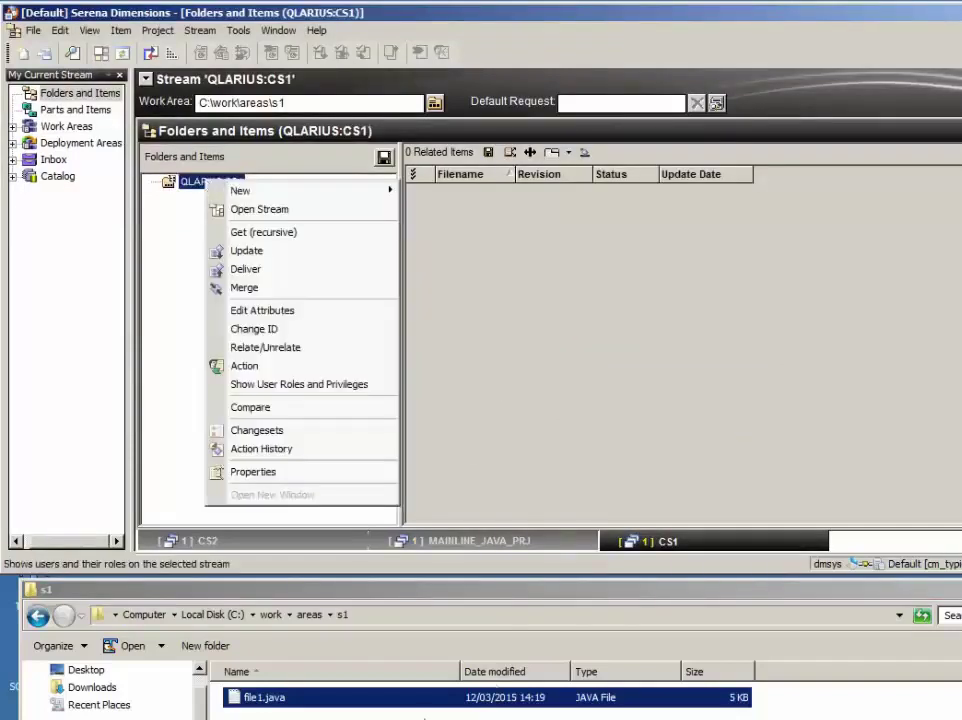
click(285, 382)
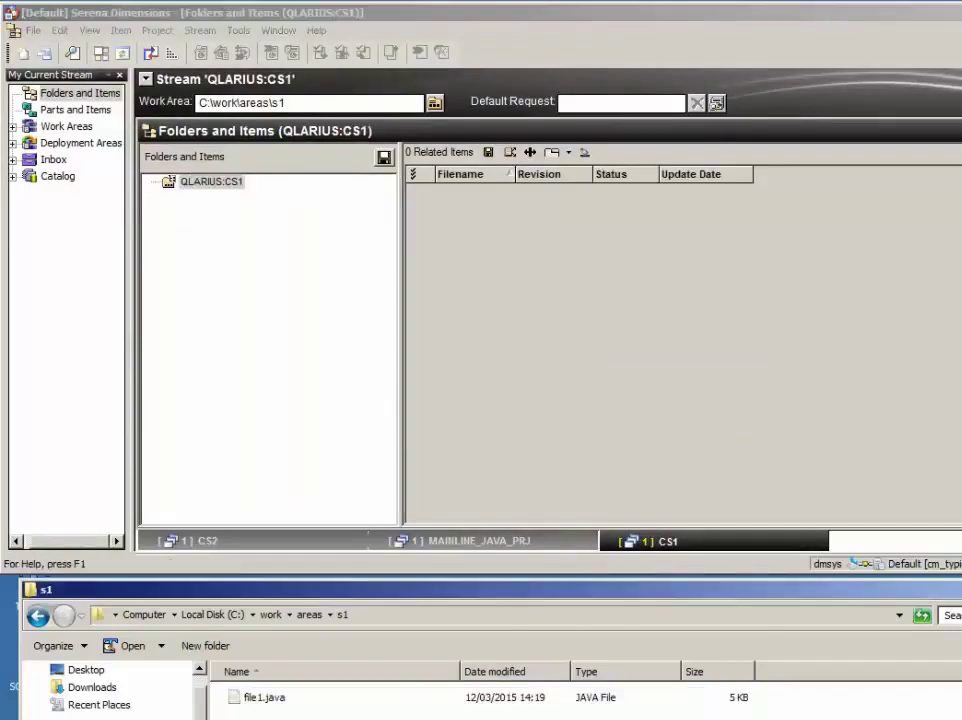
right_click(212, 182)
click(262, 272)
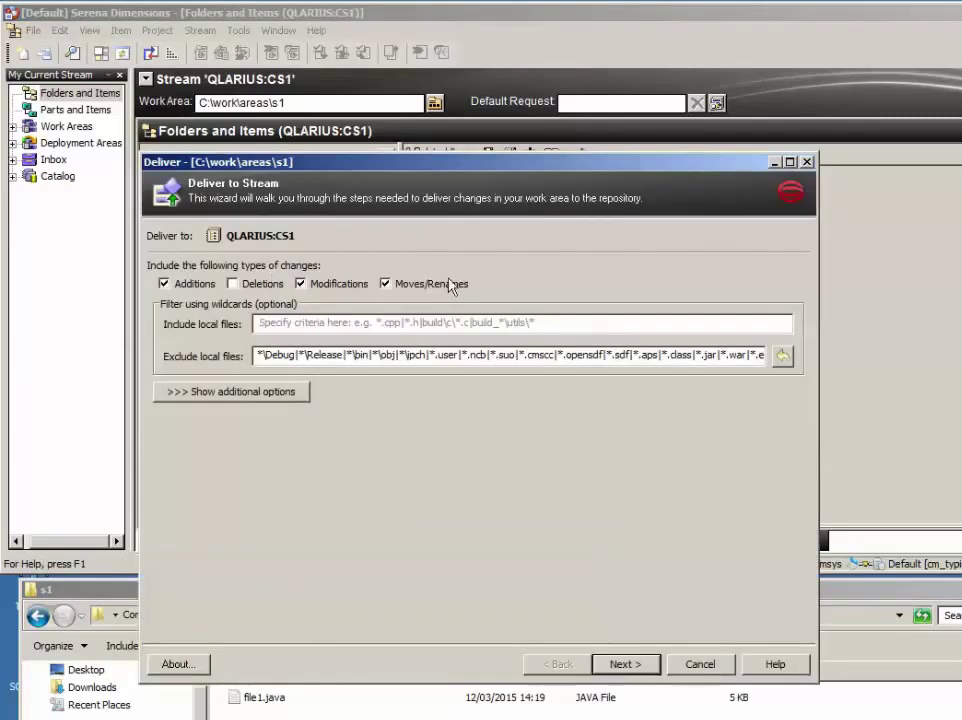
click(624, 660)
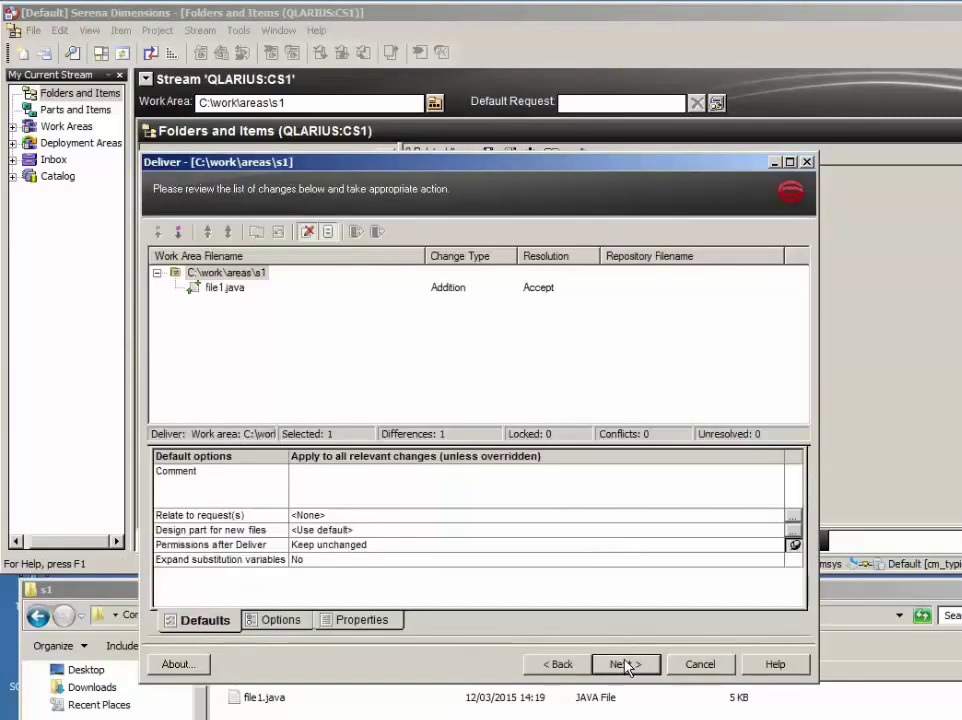
Deliver the addition of file1.java with the comment "First change" and close the delivery wizard
click(472, 490)
text(First re)
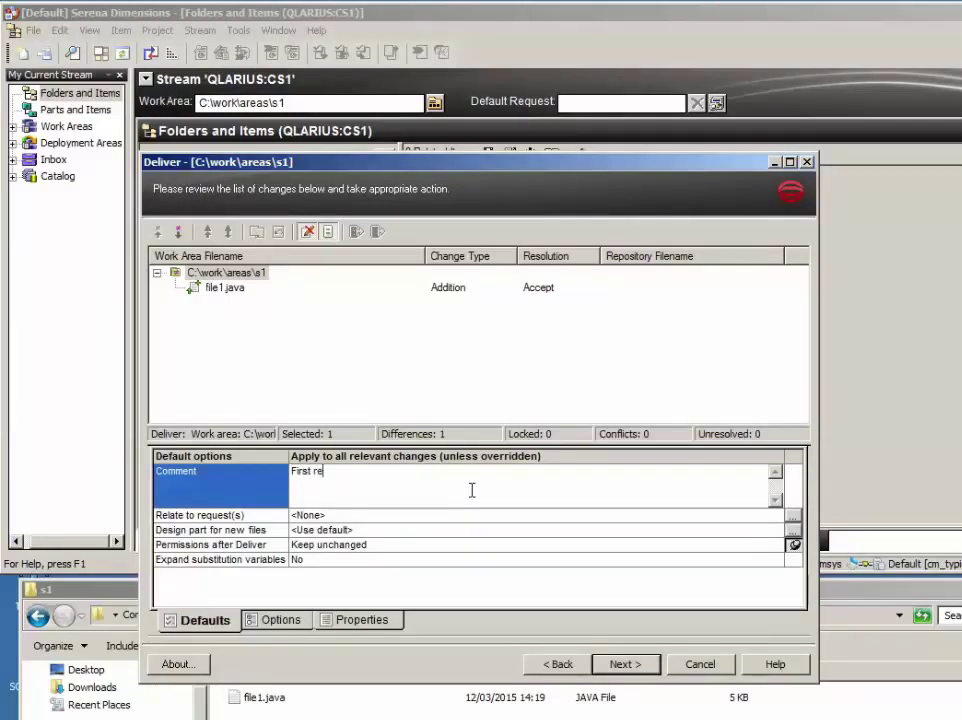
key(BackSpace)
key(BackSpace)
key(BackSpace)
text(change)
click(625, 664)
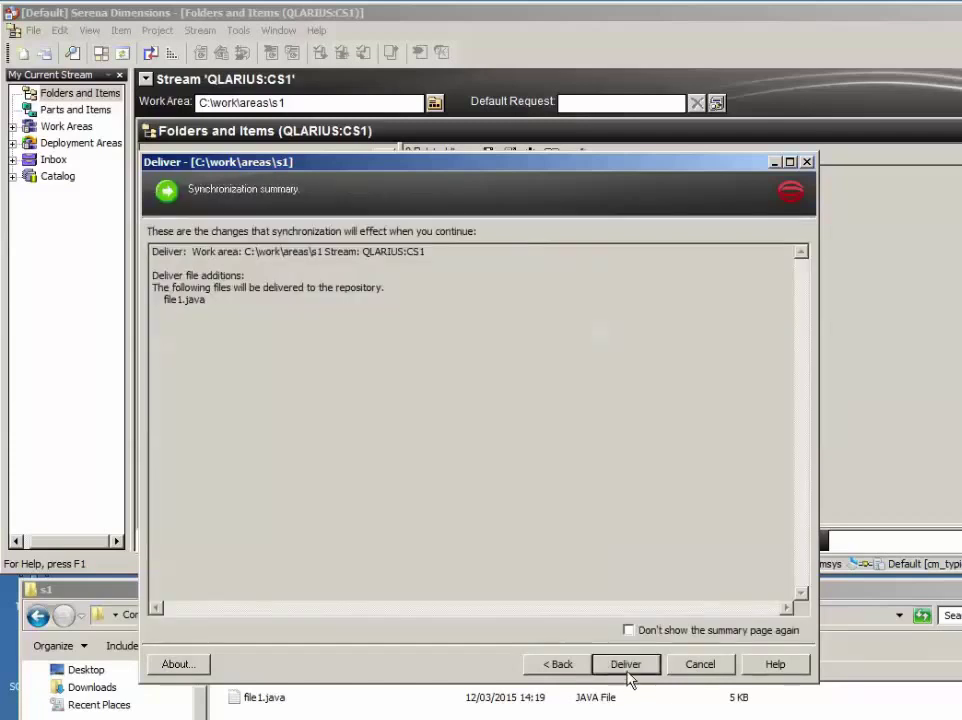
click(627, 664)
click(700, 664)
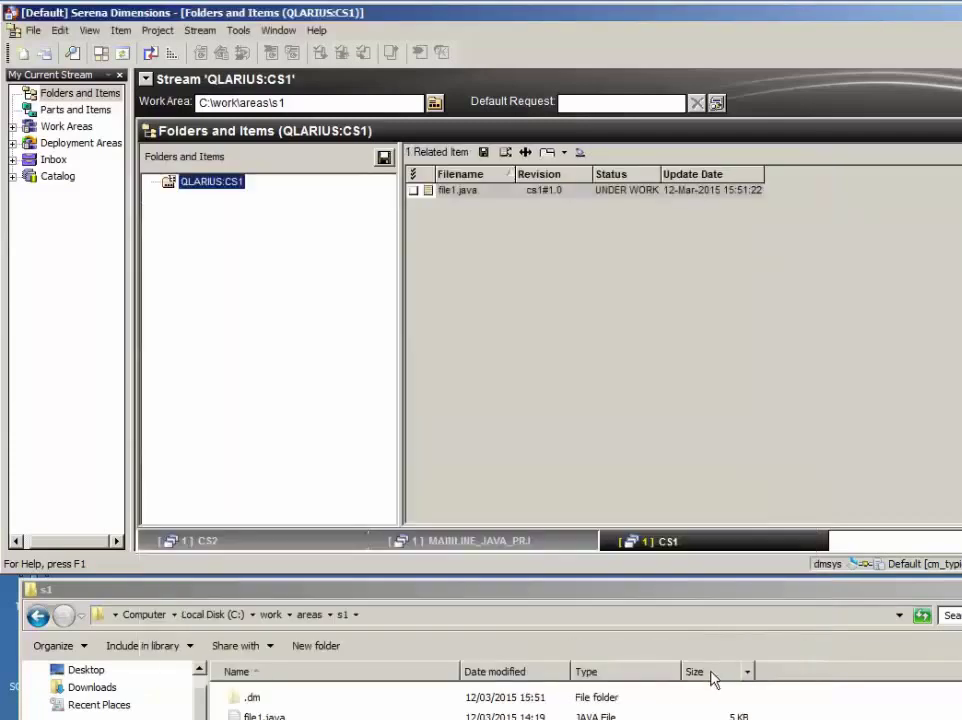
Open file1.java from the s1 folder in TextPad and add a line starting "Added a comment" to its header comment
right_click(286, 716)
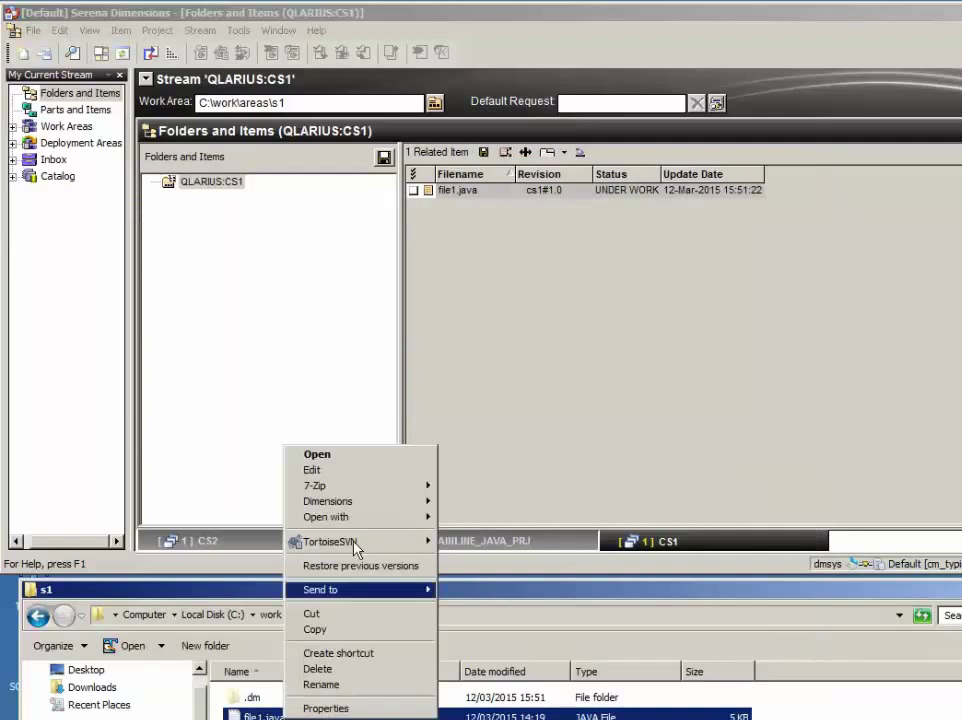
click(340, 471)
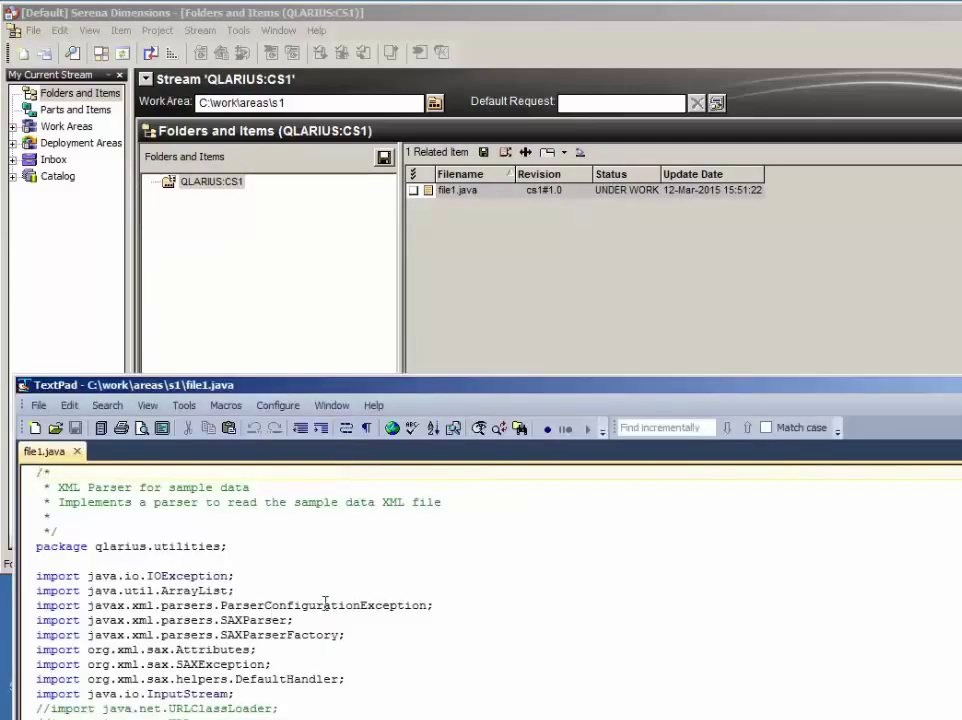
click(471, 507)
key(Return)
text(* @dded a c)
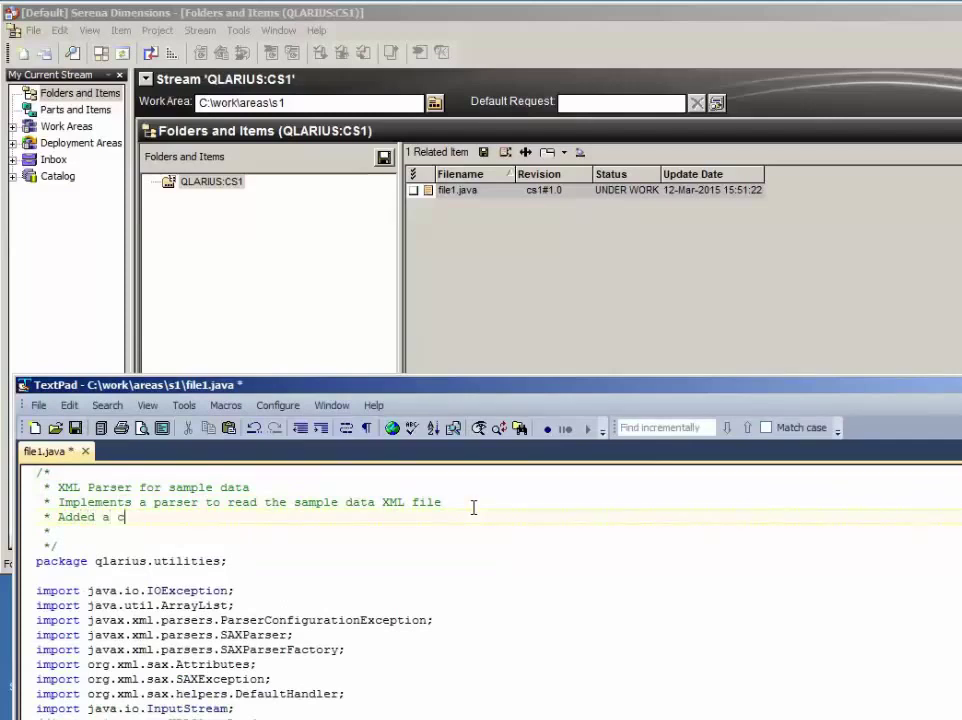
text(om)
key(BackSpace)
text(mment foir v version)
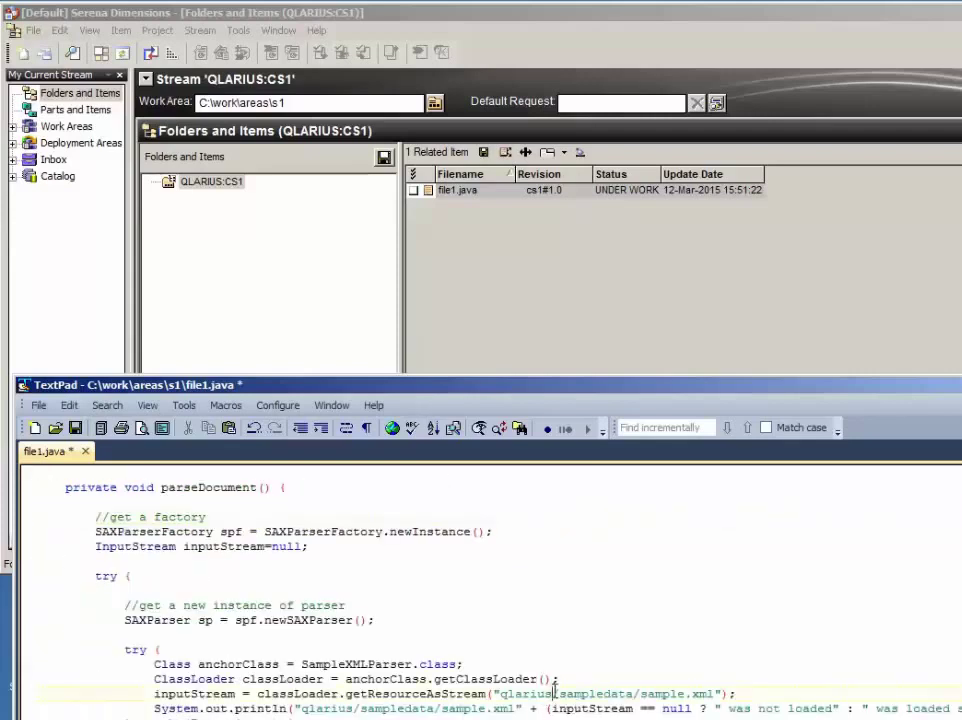
Change "name" to "name4" in the endElement method's condition, then close the editor and save file1.java
scroll(600, 697, down, 8)
scroll(600, 697, down, 8)
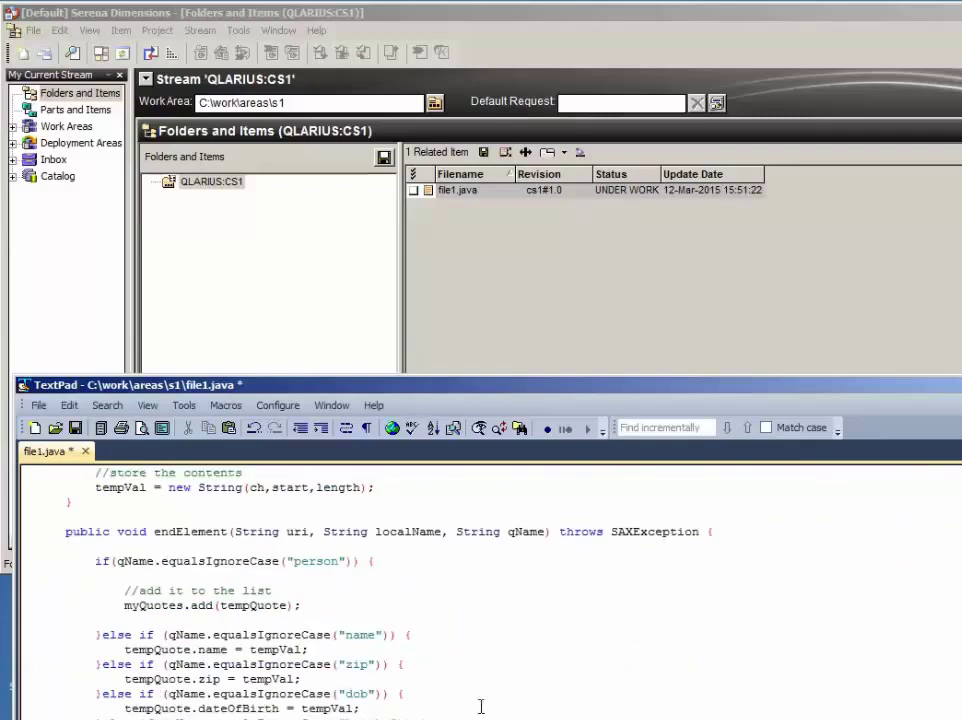
click(370, 635)
text(4)
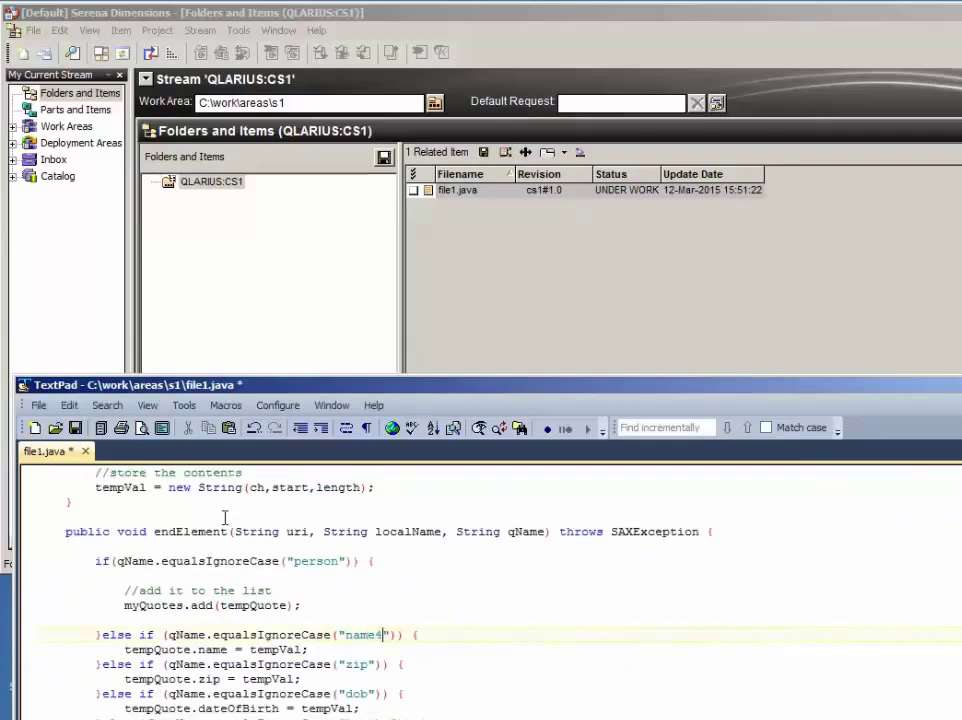
double_click(25, 386)
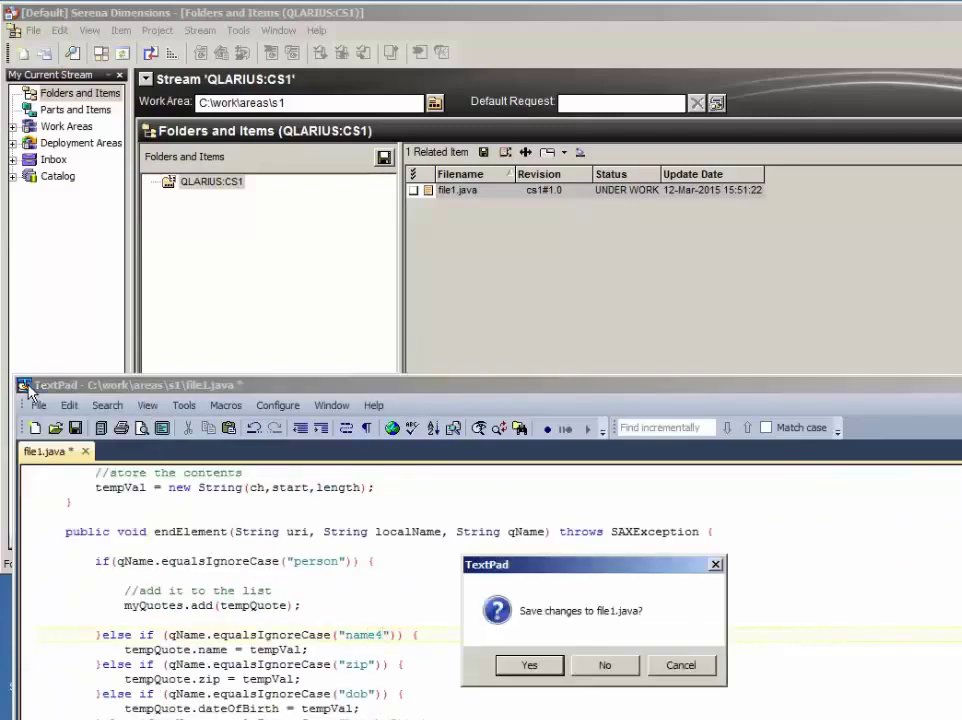
click(529, 665)
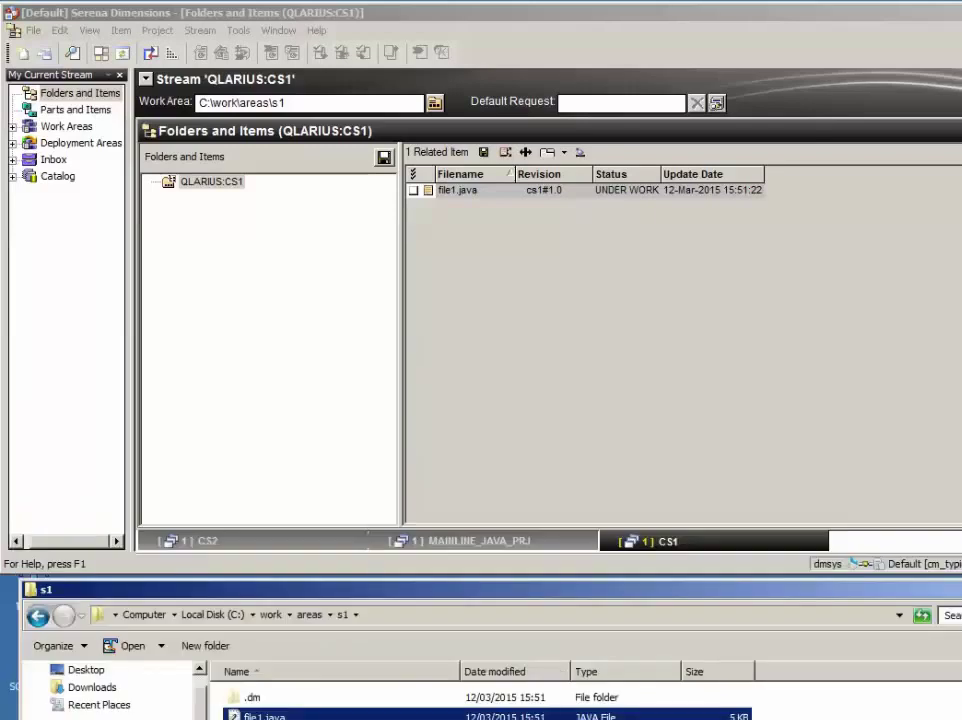
Create a new text file named test1.txt in the s1 work area folder
right_click(432, 719)
mouse_move(449, 690)
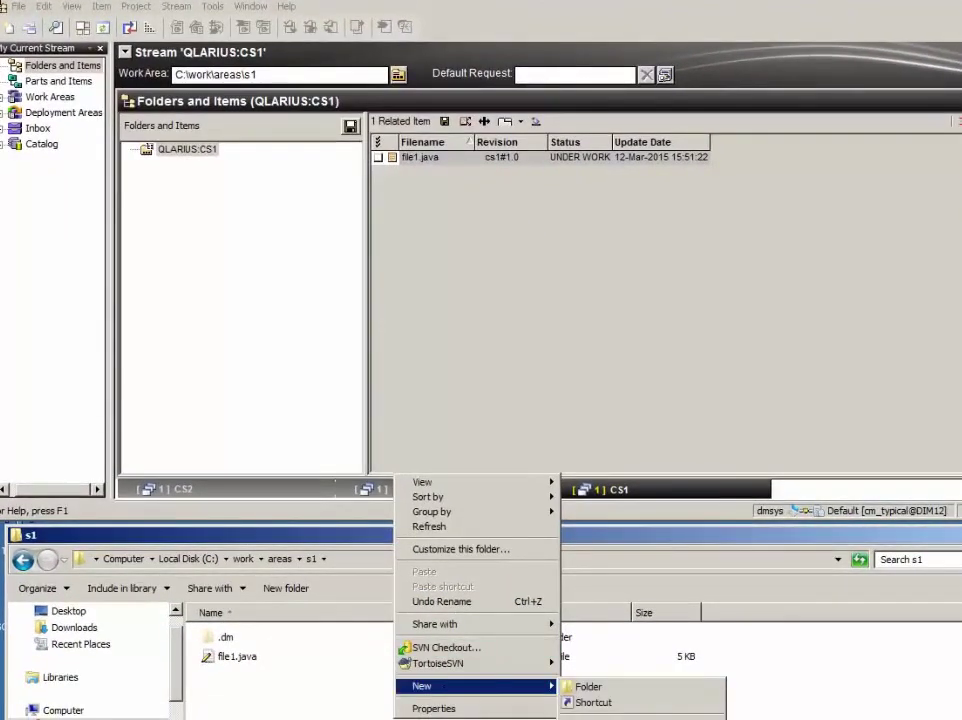
click(600, 719)
text(test1)
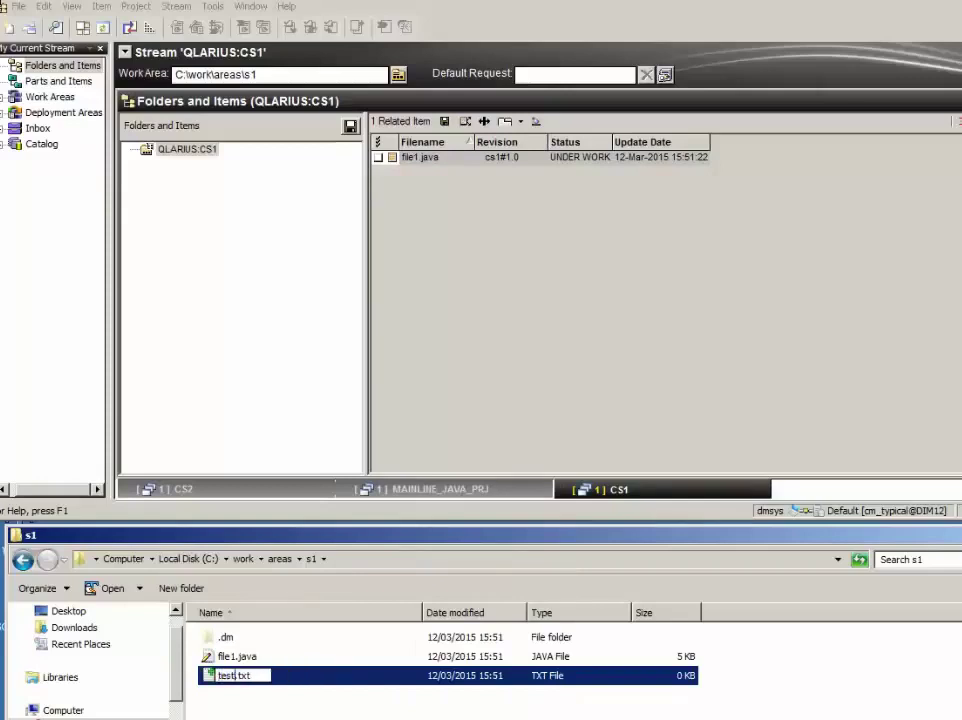
key(Return)
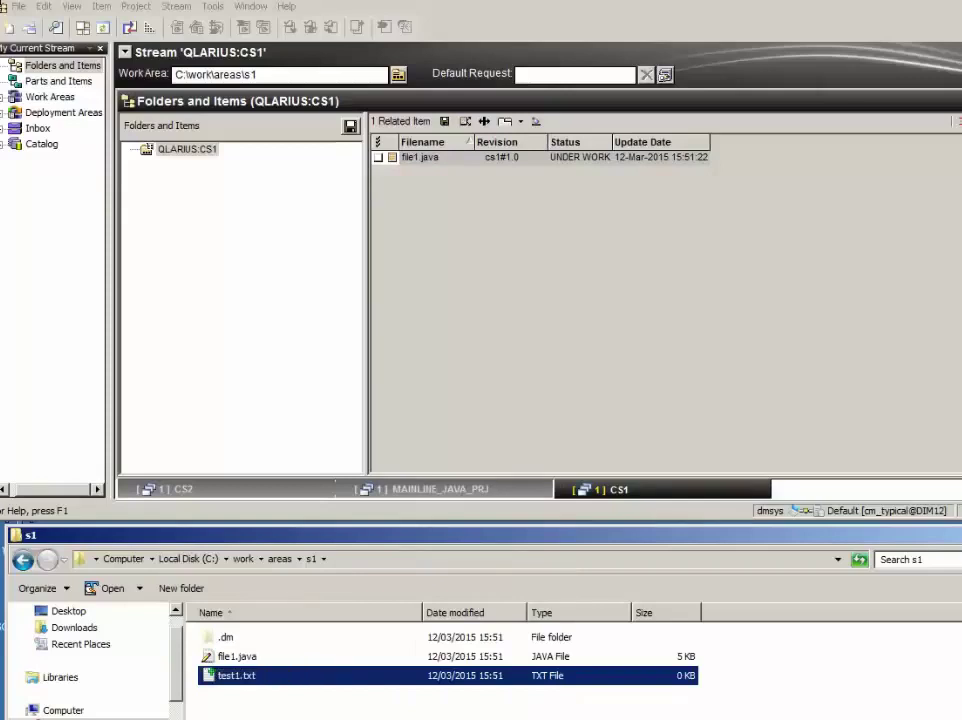
Start another delivery to stream QLARIUS:CS1 with deletions also included, up to the review of changes
right_click(179, 155)
click(236, 234)
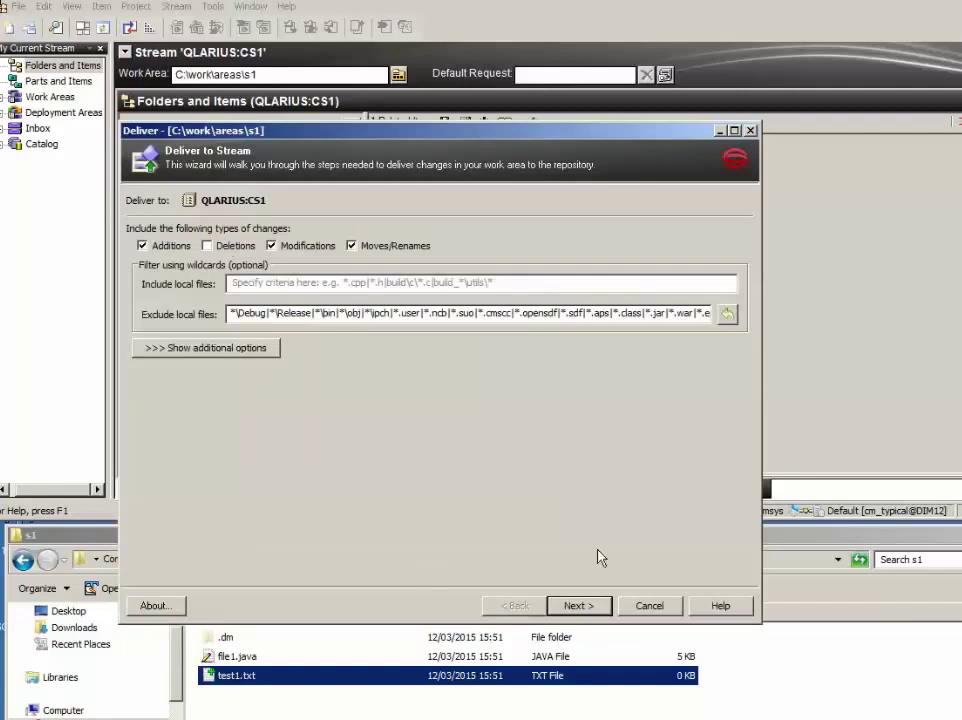
click(207, 245)
click(579, 606)
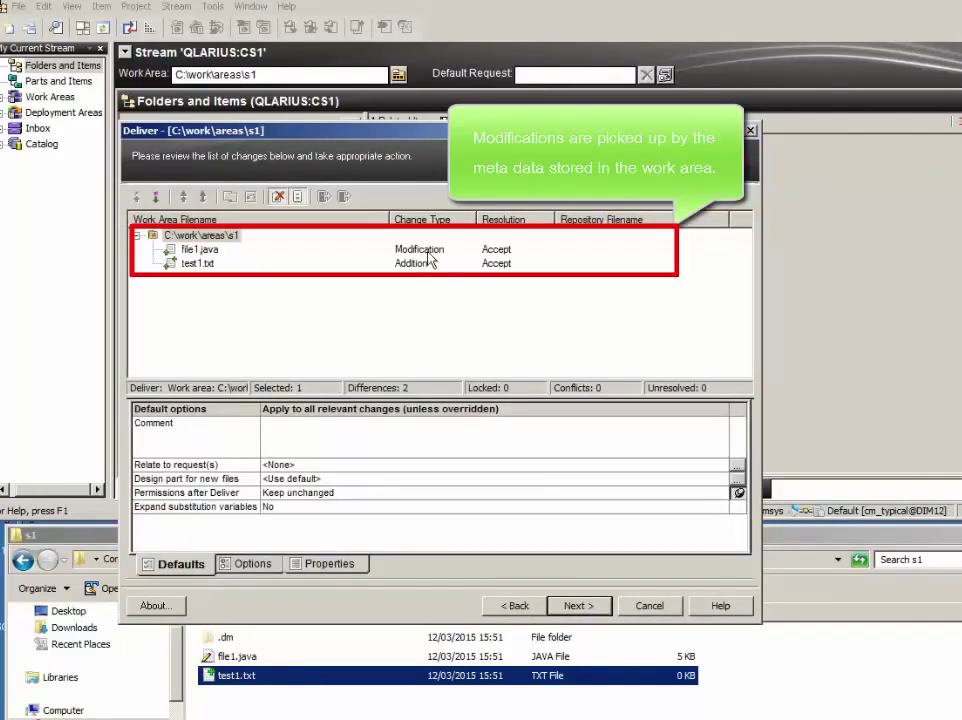
Deliver the file1.java and test1.txt changes with the comment "Added a second file and made a modification"
click(418, 440)
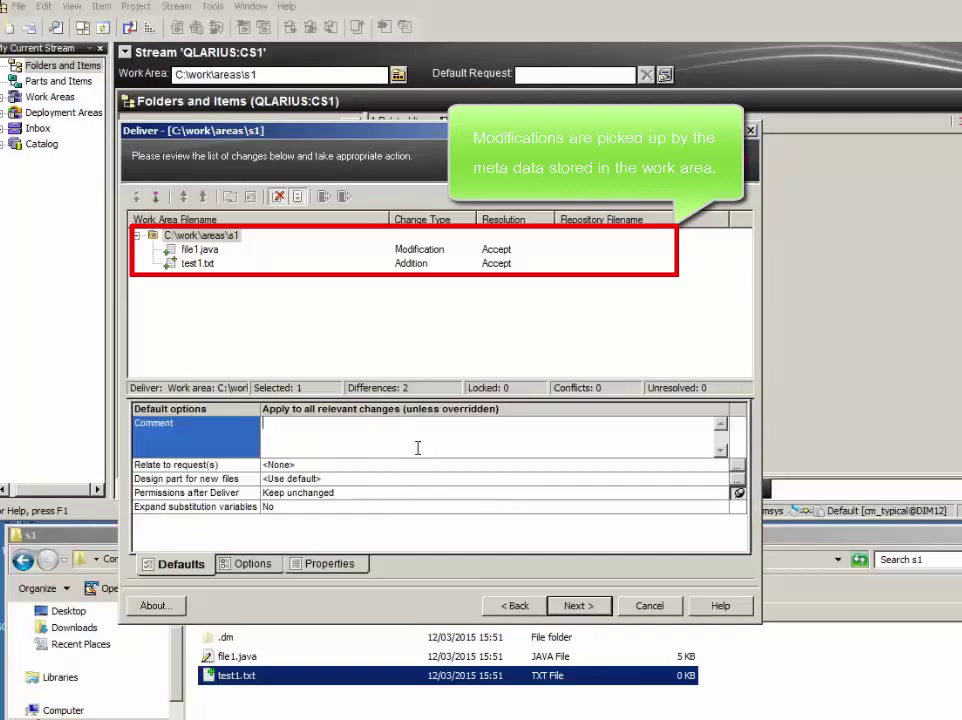
text(Zone)
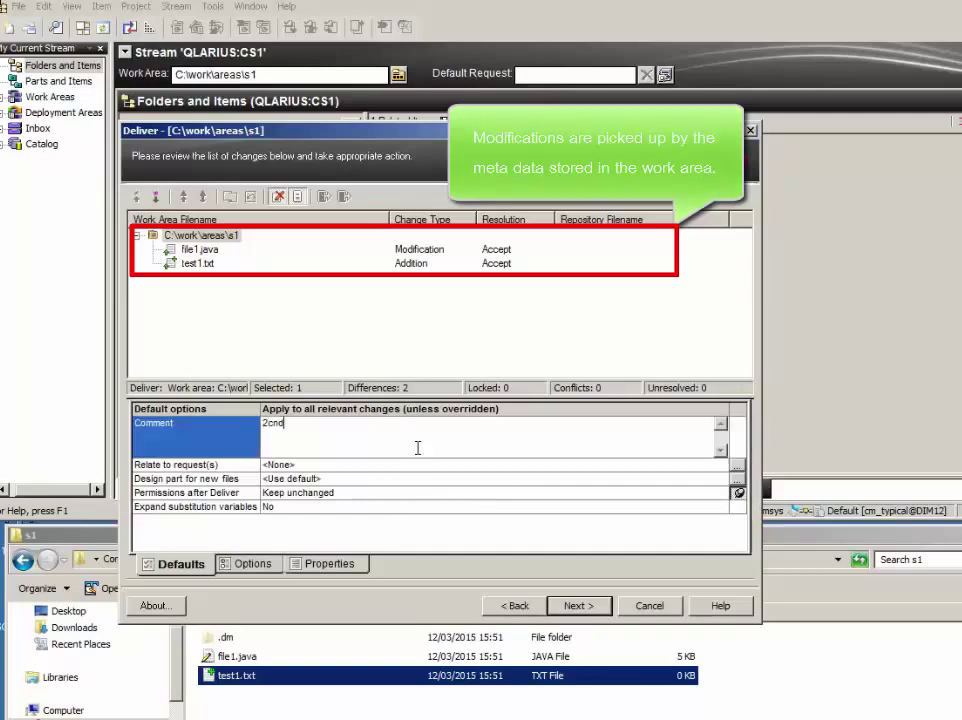
key(BackSpace)
key(BackSpace)
key(BackSpace)
key(BackSpace)
text(Adde)
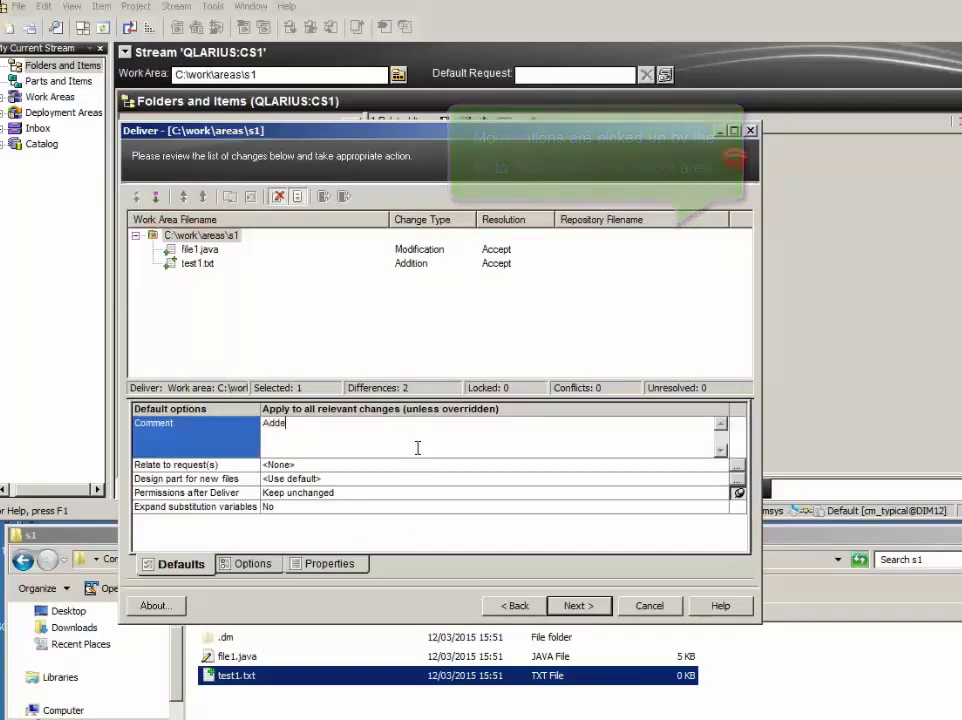
text(d a second file)
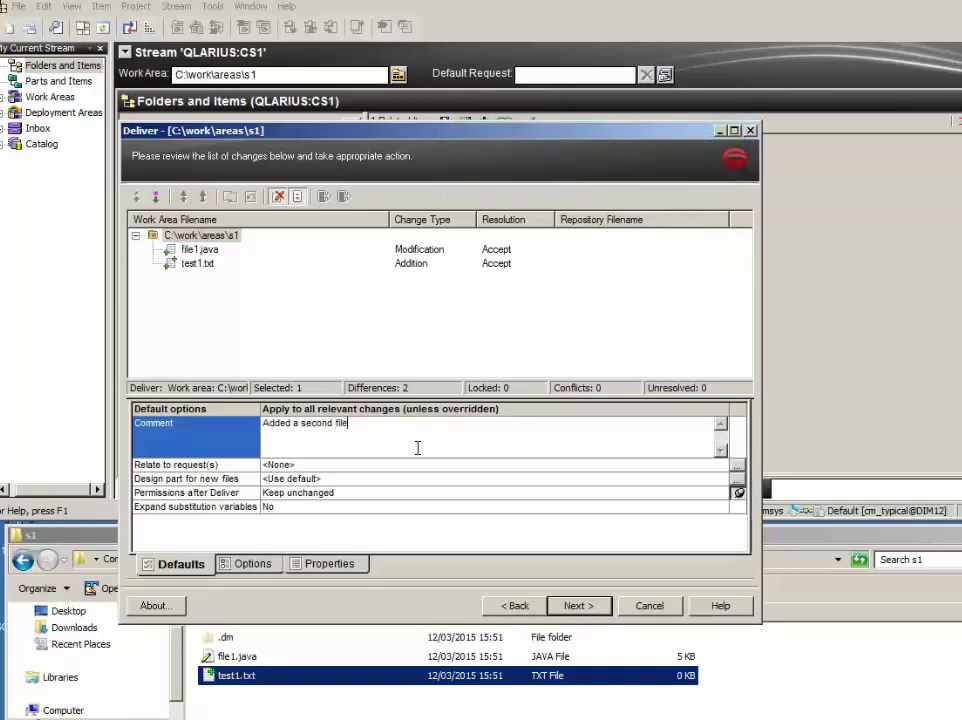
text( and made a modification)
click(578, 605)
click(580, 605)
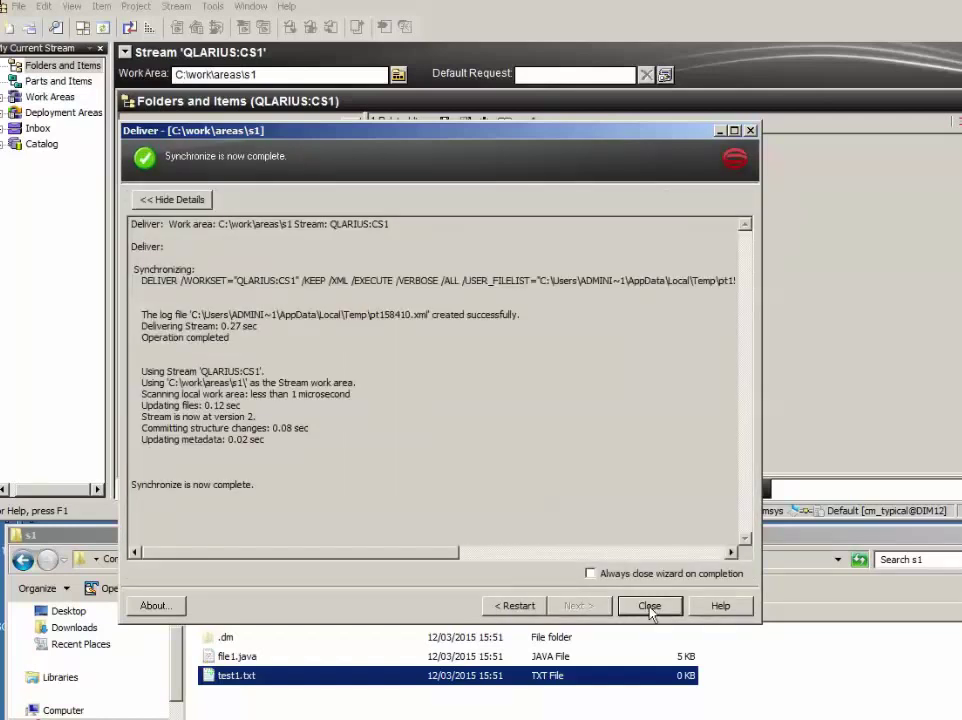
Close the completed delivery and delete test1.txt from the s1 work area folder
click(649, 606)
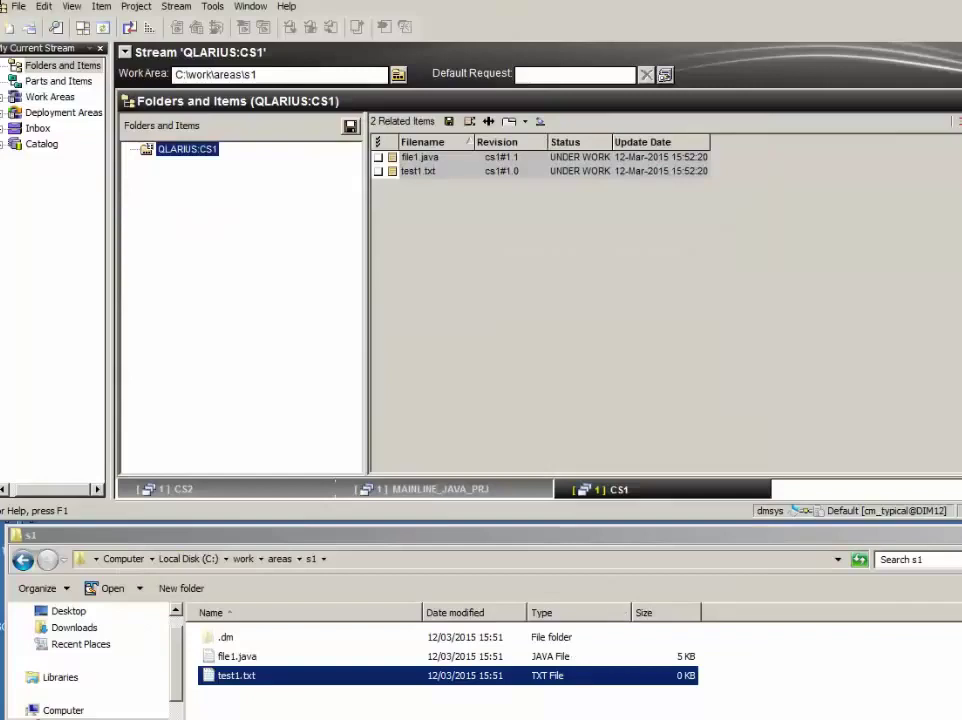
right_click(229, 686)
click(282, 627)
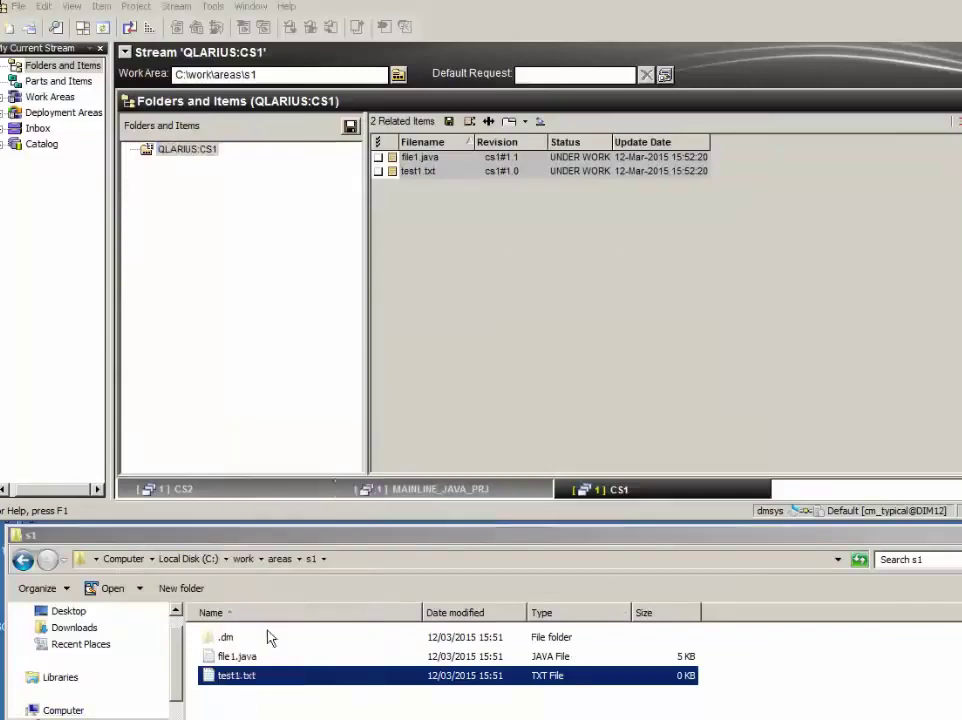
click(610, 478)
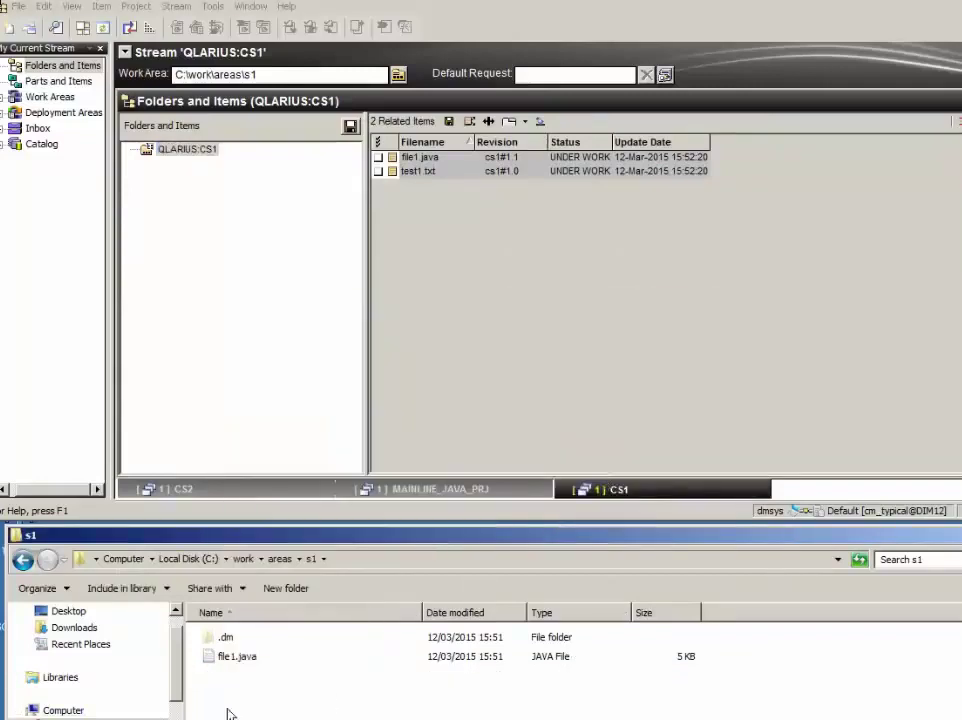
Open file1.java for editing and add the header comment line "Added a comment for version 3" below the version 2 line
right_click(232, 657)
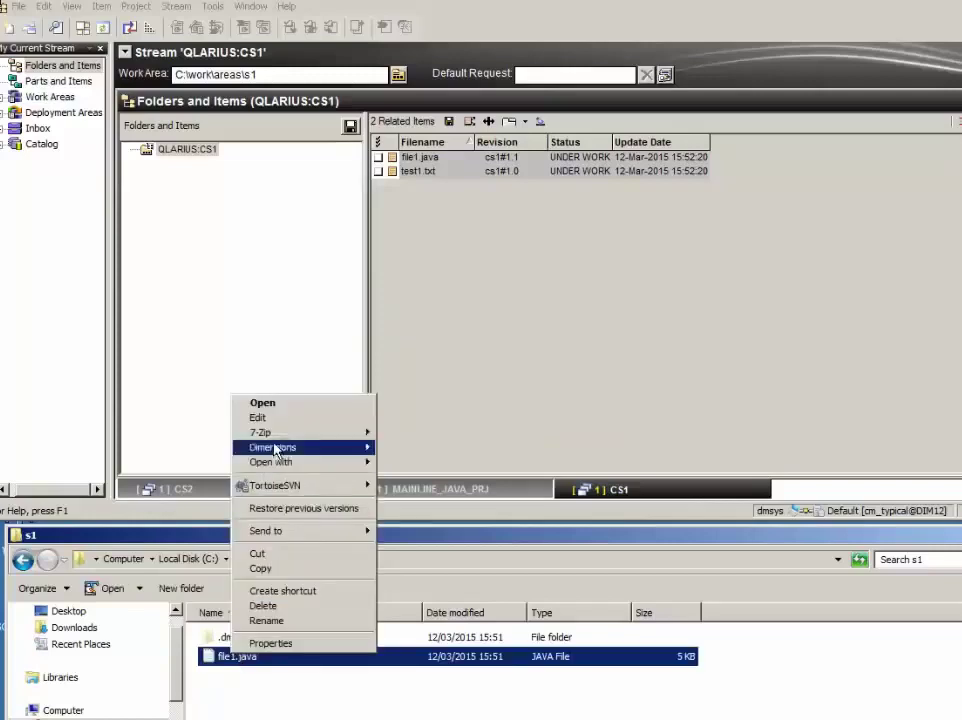
click(260, 418)
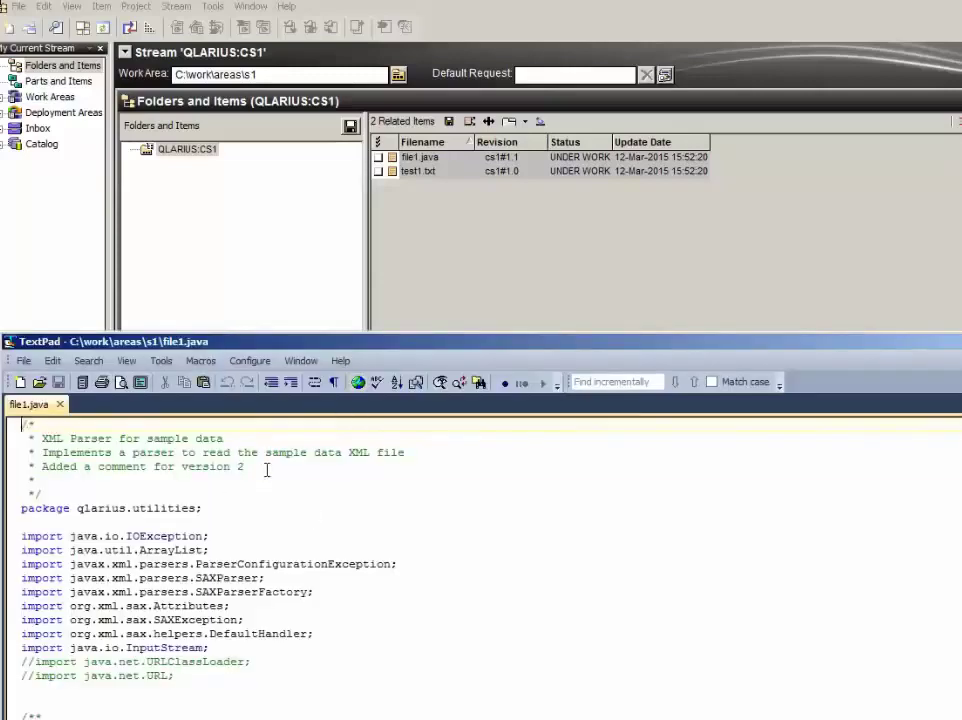
key(Return)
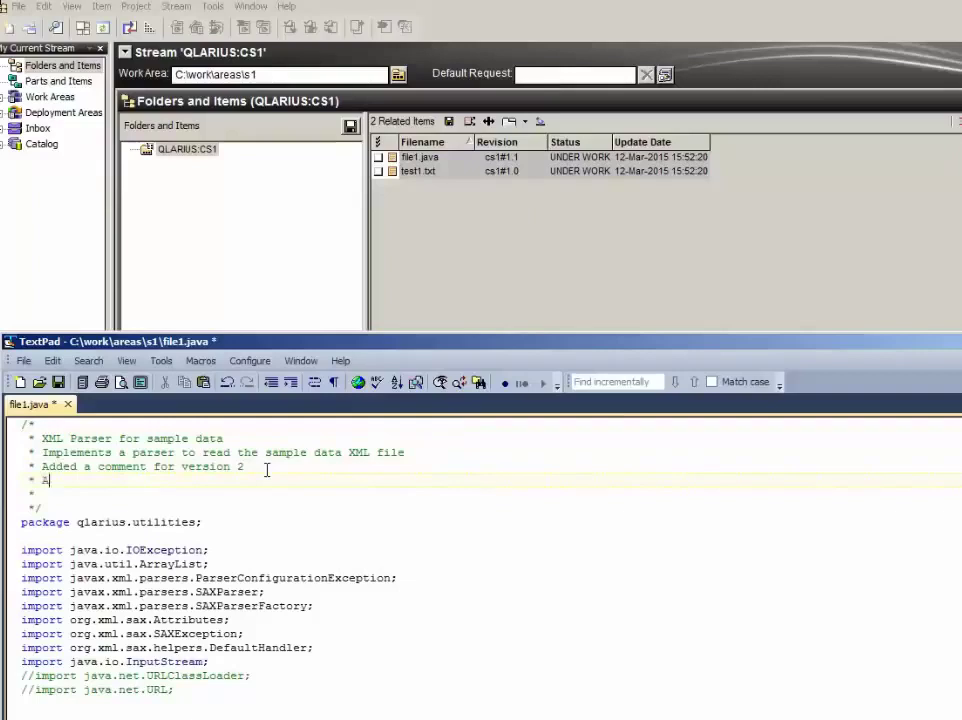
text(* Added a comment fro)
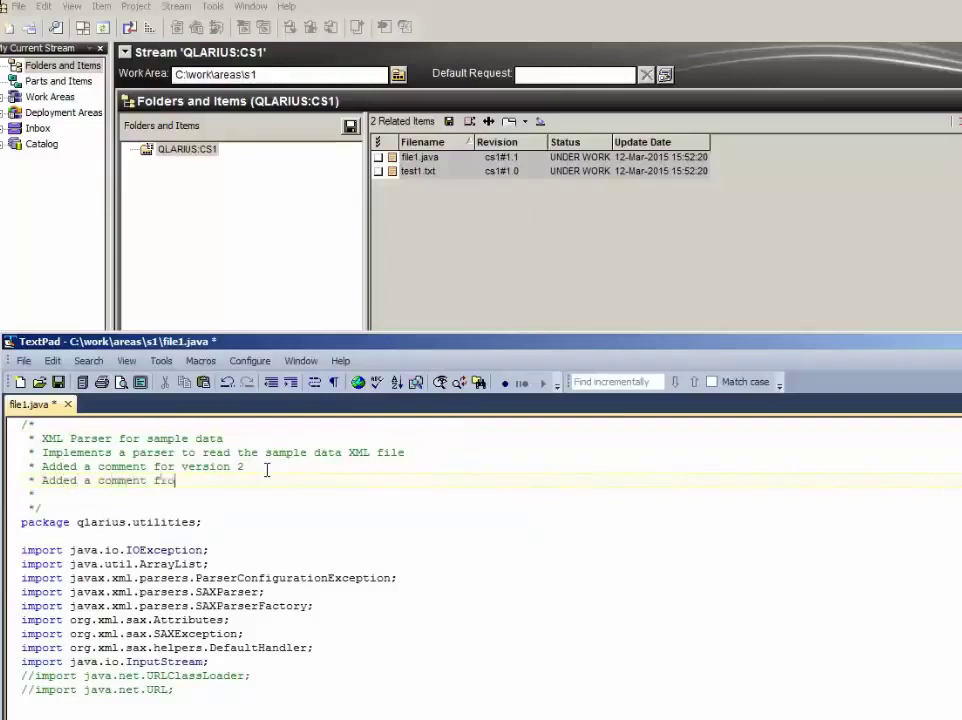
text(or version 3)
Delete the two commented-out java.net import lines for URLClassLoader and URL
scroll(256, 465, down, 5)
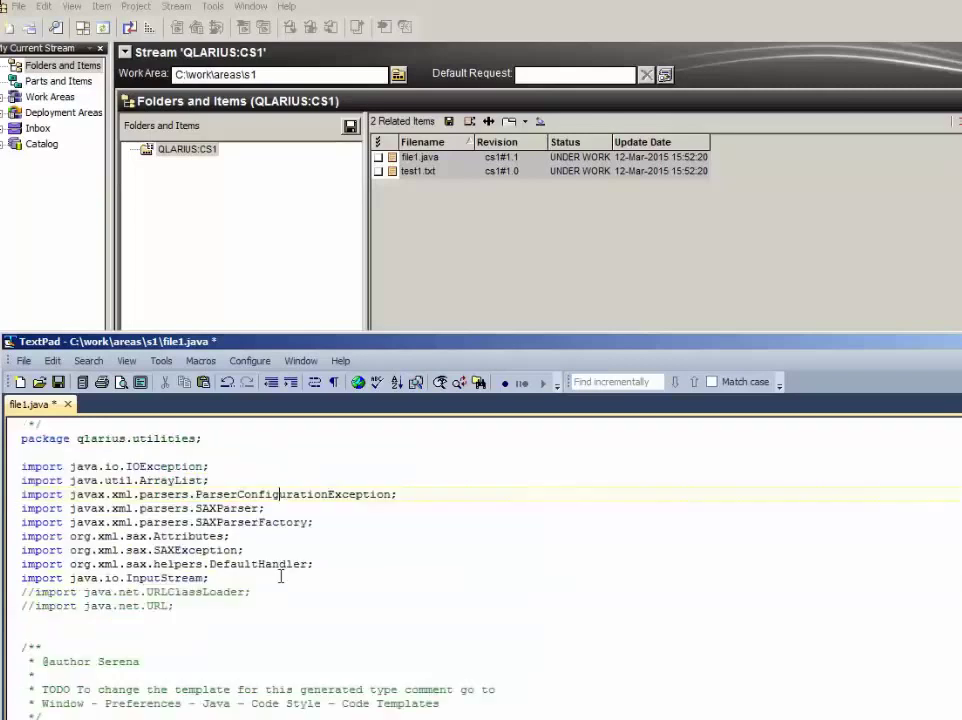
drag(181, 483, 14, 475)
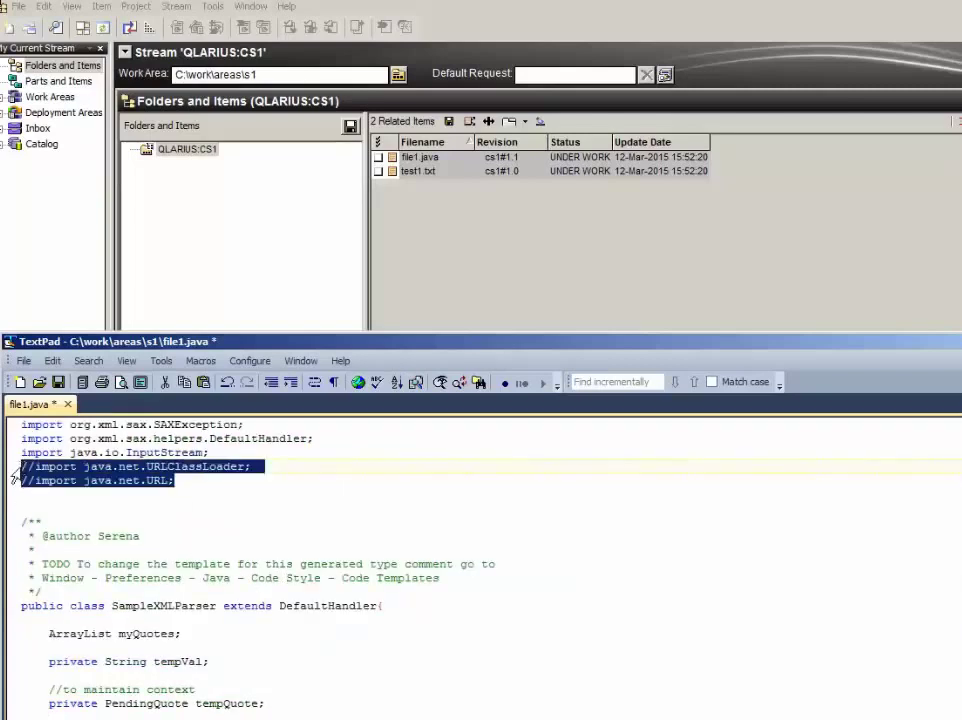
key(Delete)
Rename the tempVal declaration to tempVal2 and add a 4 to the myQuotes variable name, then close the editor and save file1.java
scroll(216, 549, down, 1)
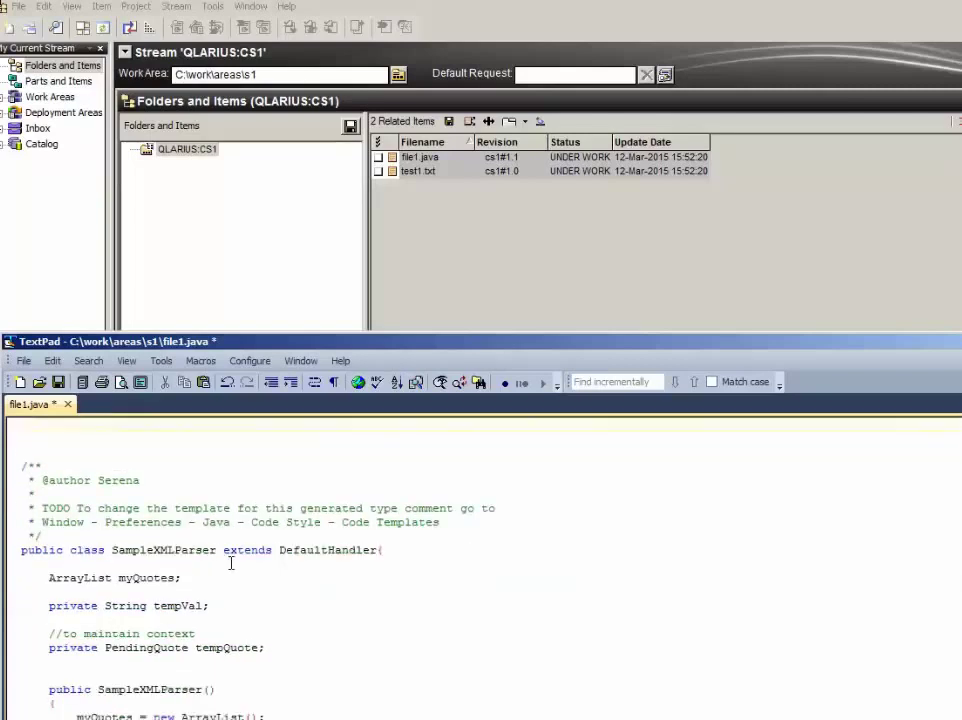
scroll(311, 576, down, 1)
scroll(260, 574, up, 1)
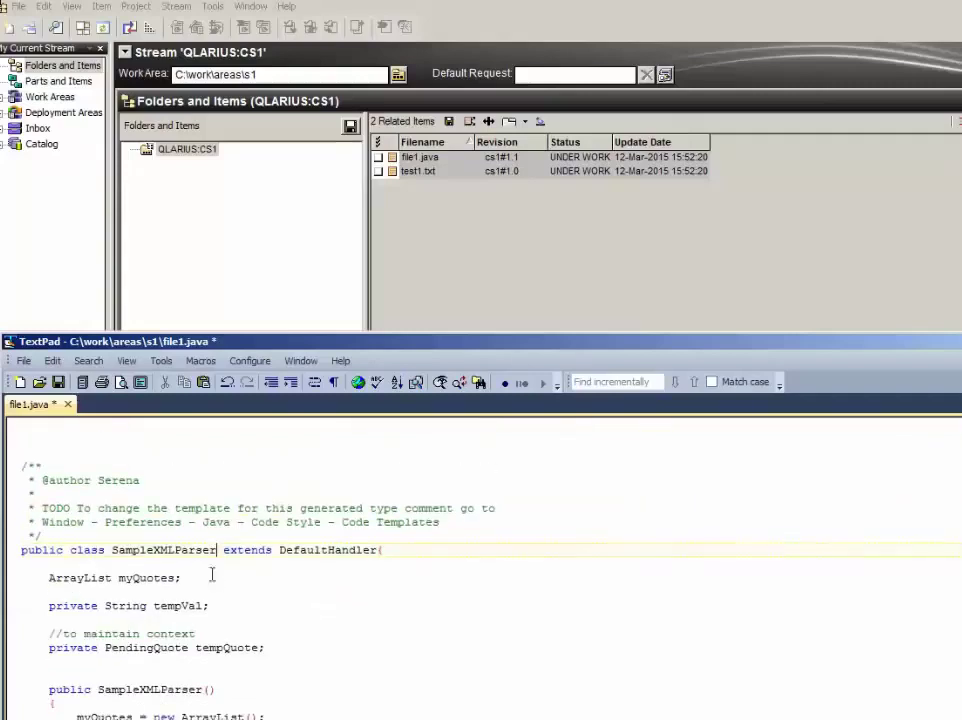
click(207, 606)
text(2)
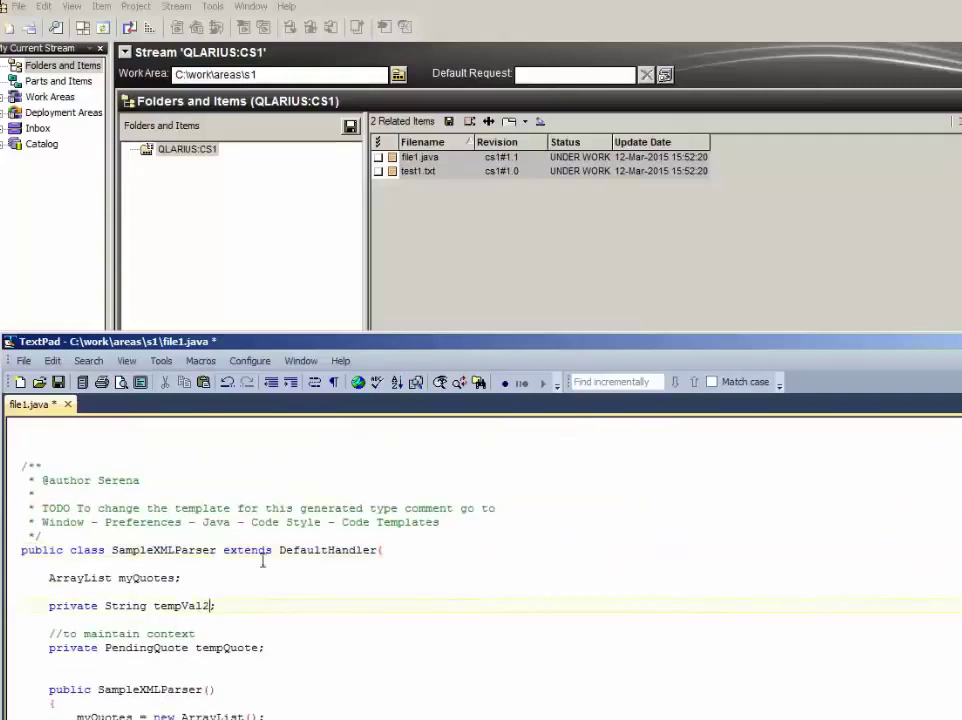
click(174, 577)
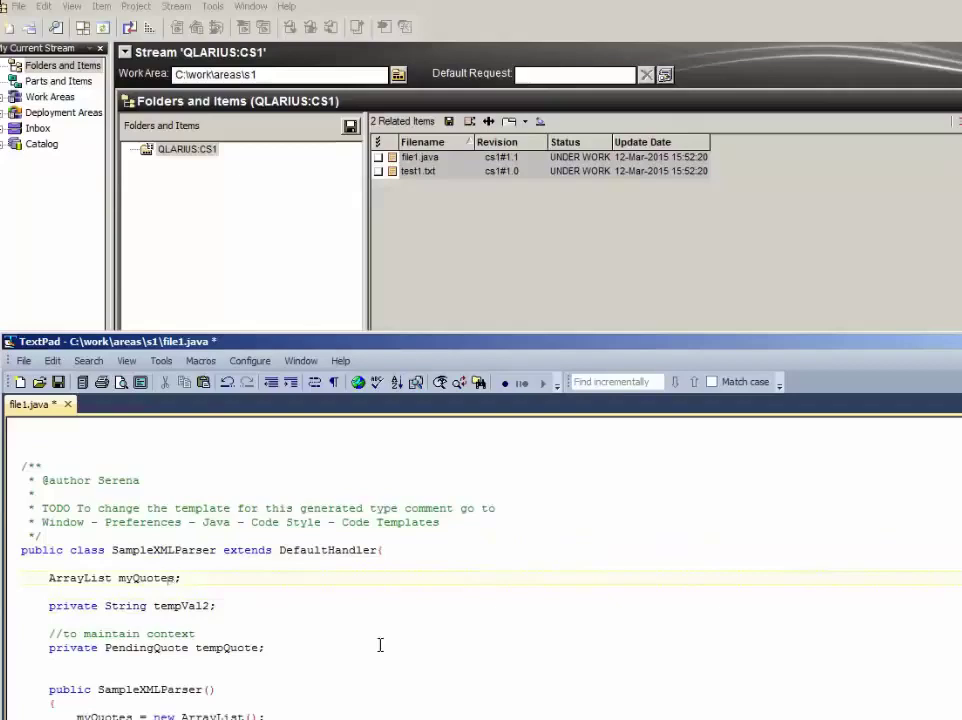
text(4)
double_click(8, 342)
click(486, 607)
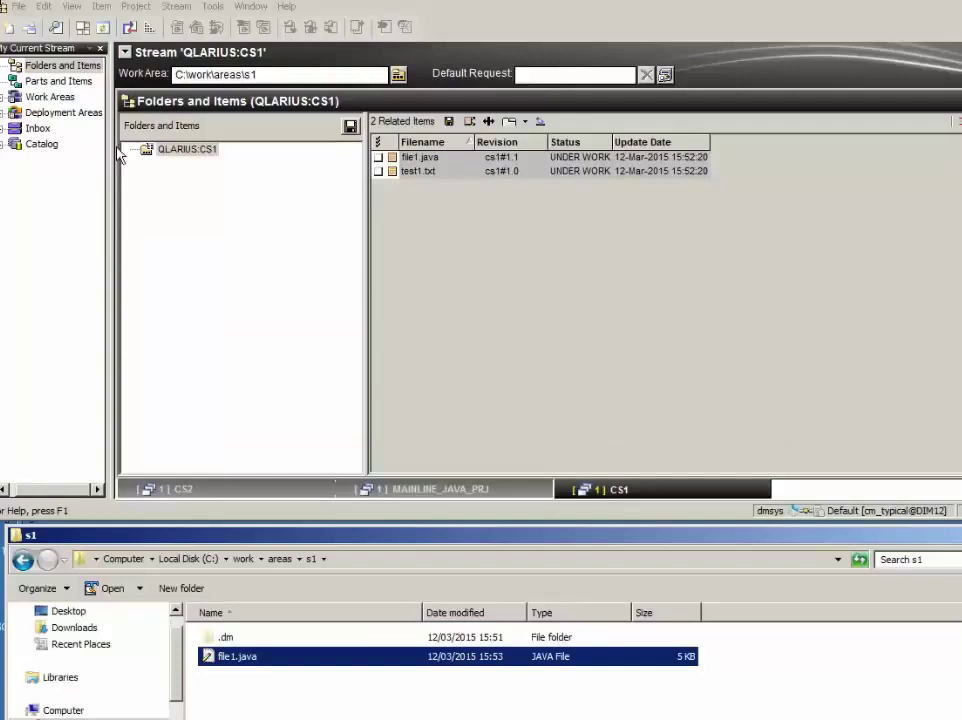
Create a new text file named readme.txt in the s1 work area folder
right_click(160, 160)
key(Escape)
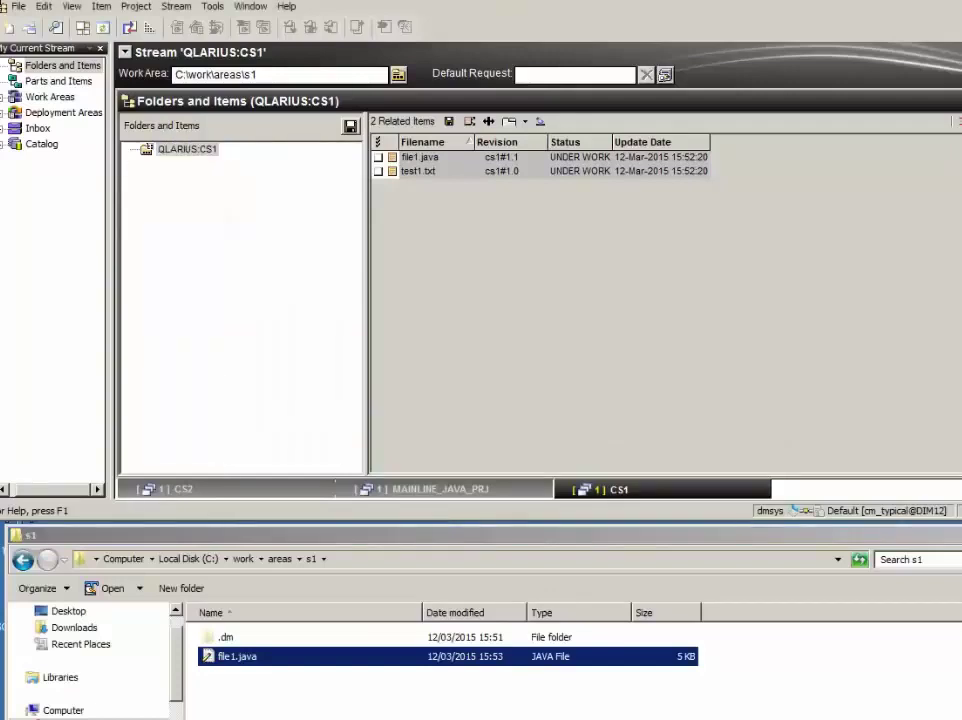
right_click(235, 700)
mouse_move(270, 703)
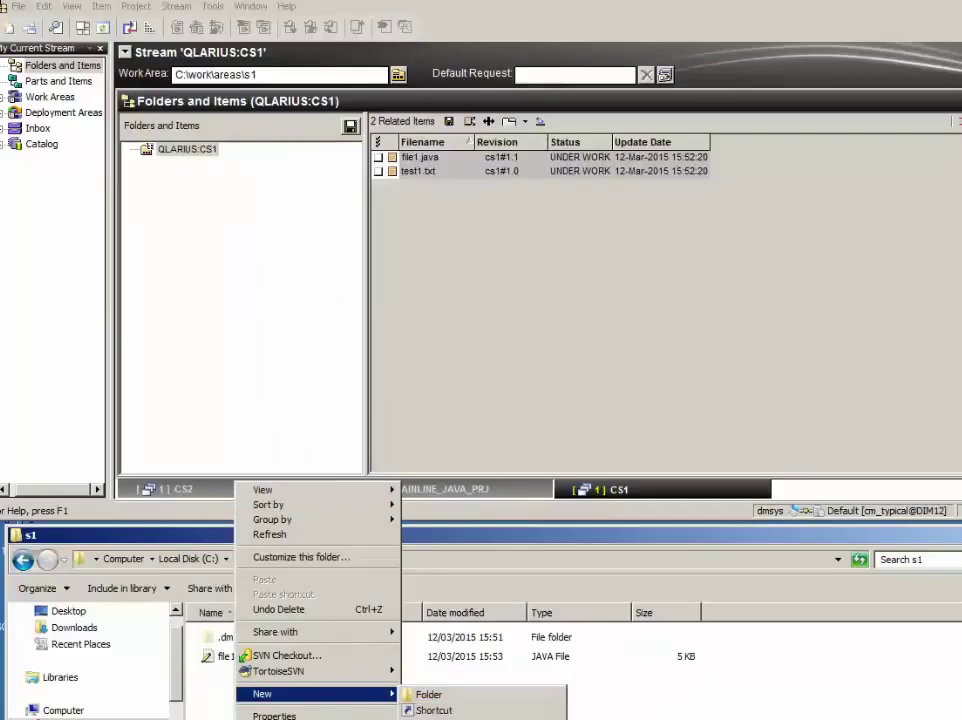
click(450, 719)
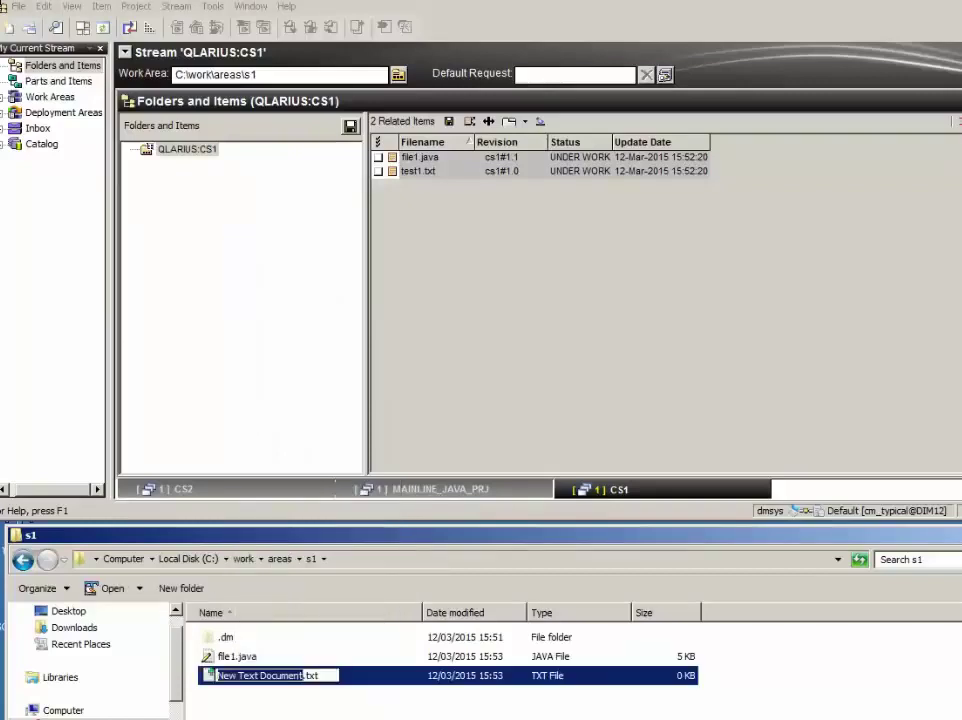
text(test)
key(BackSpace)
key(BackSpace)
key(BackSpace)
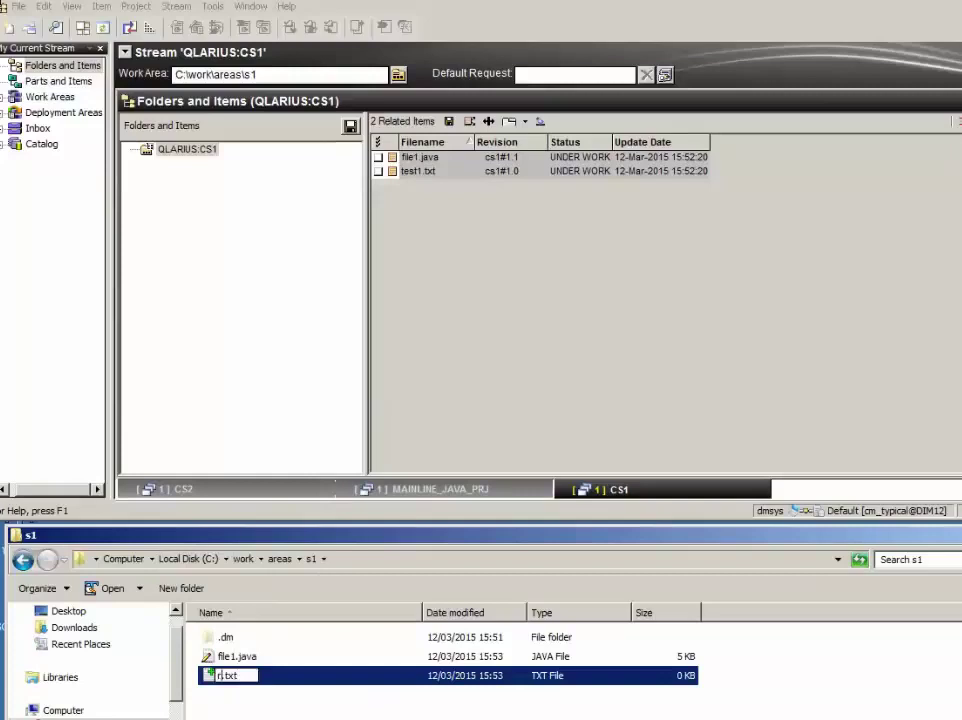
key(BackSpace)
text(readme)
key(Return)
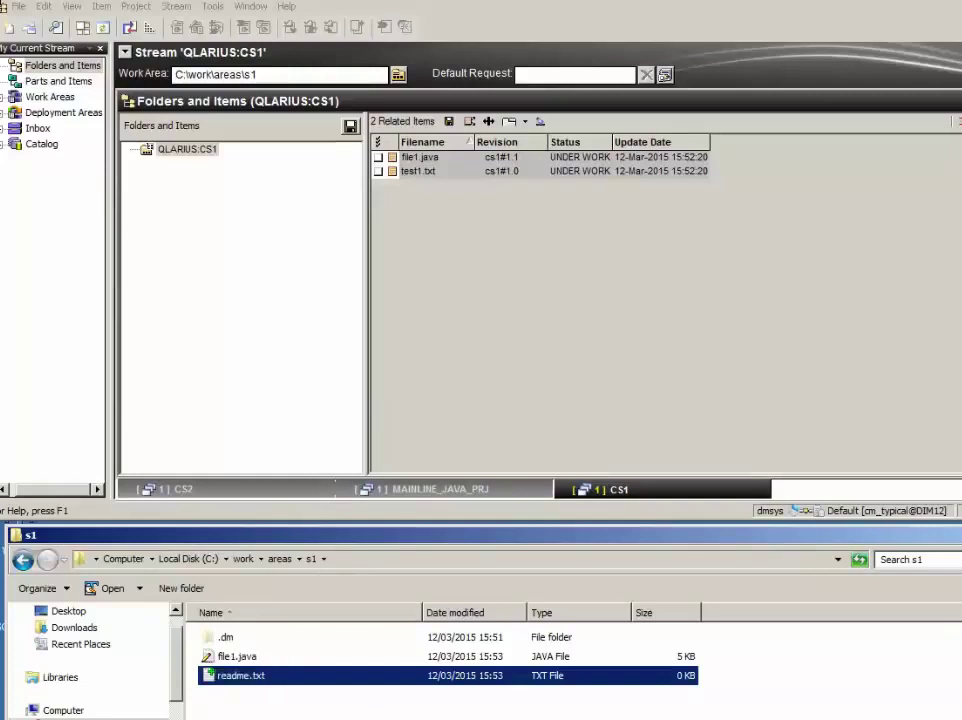
Deliver the file1.java modification, readme.txt addition and test1.txt deletion to stream QLARIUS:CS1 with the comment "added and removed"
right_click(163, 152)
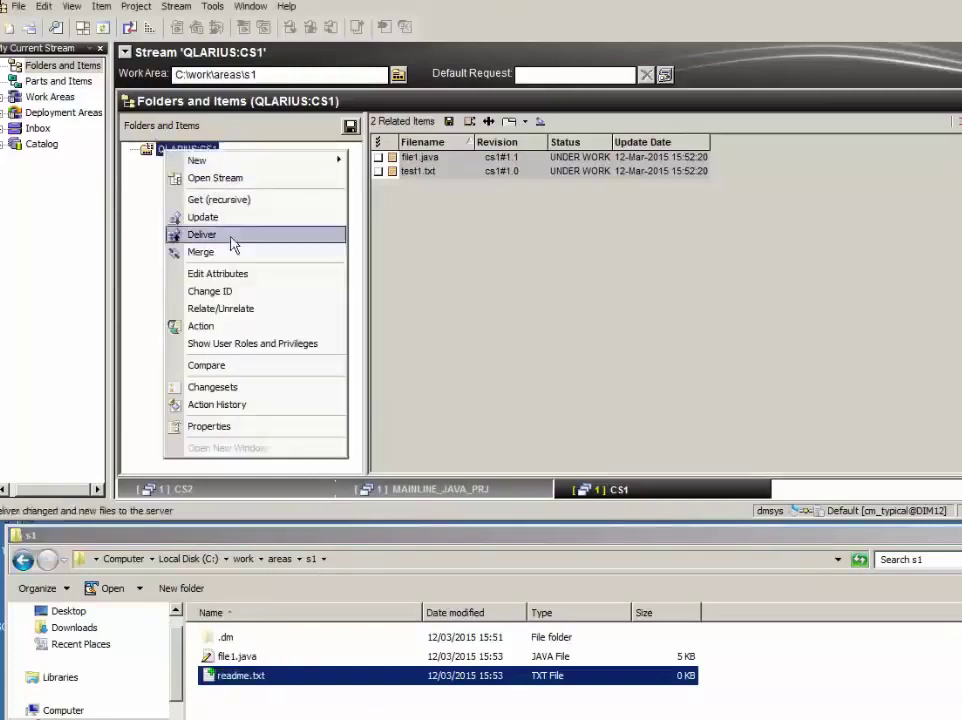
click(234, 236)
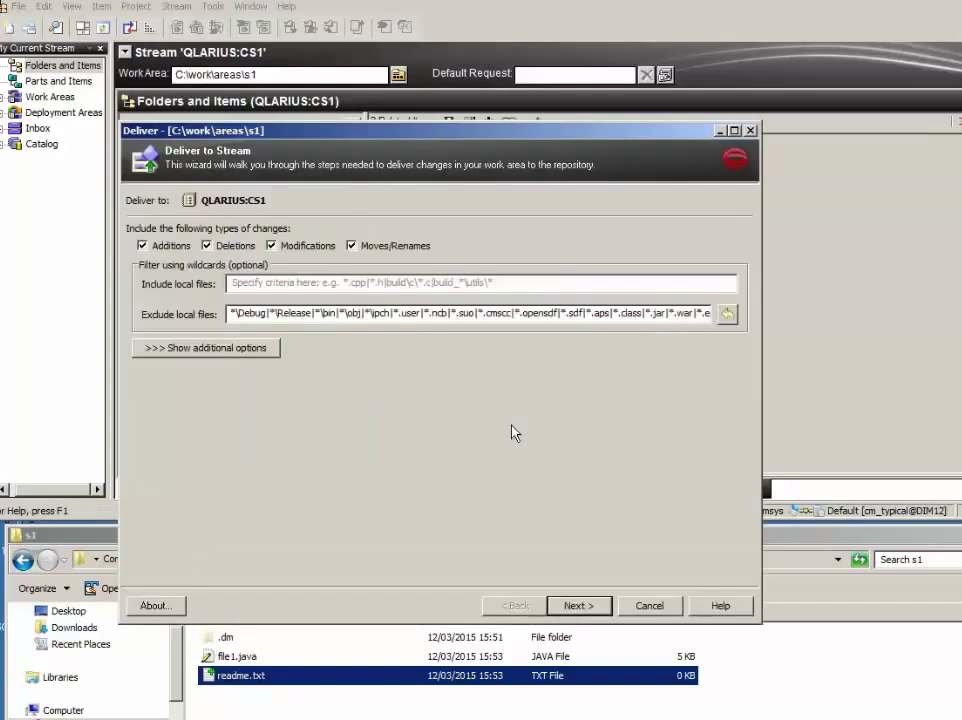
click(598, 612)
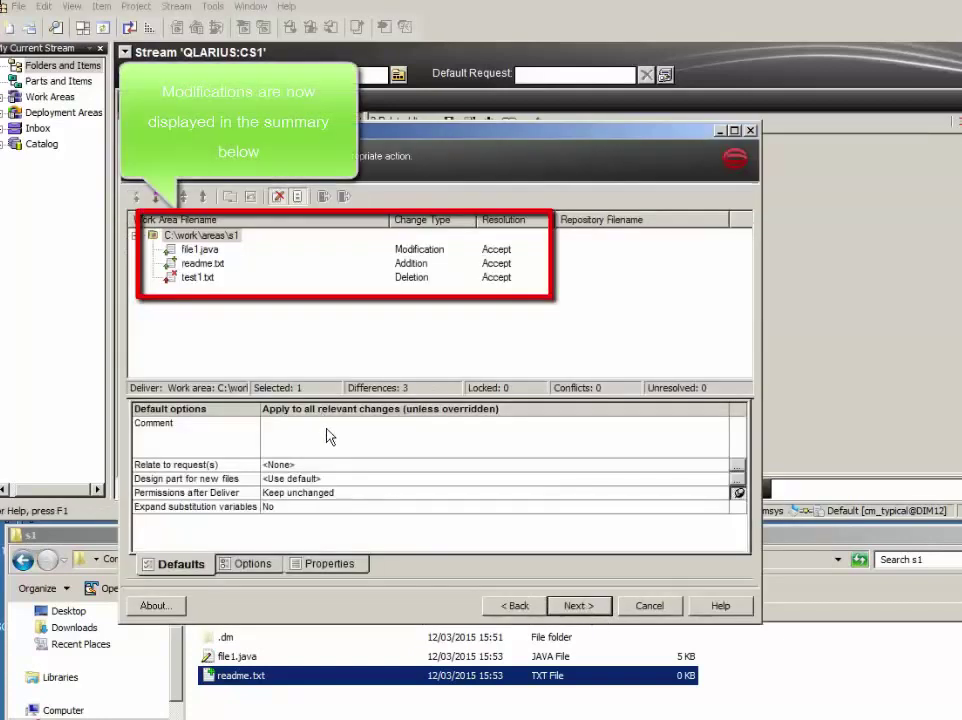
click(329, 430)
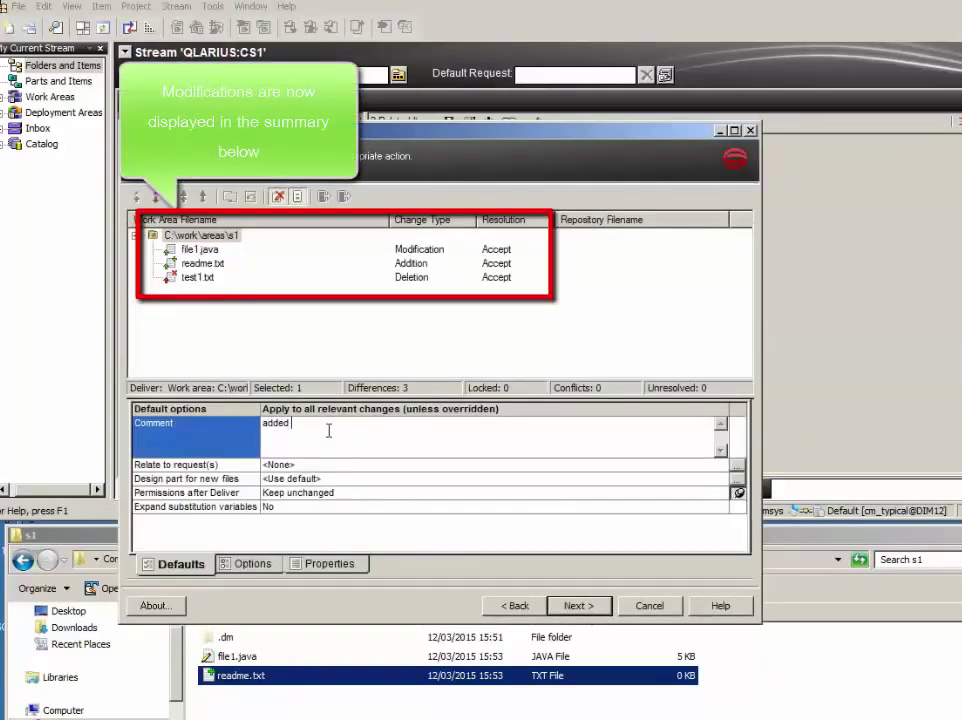
text(added and removed)
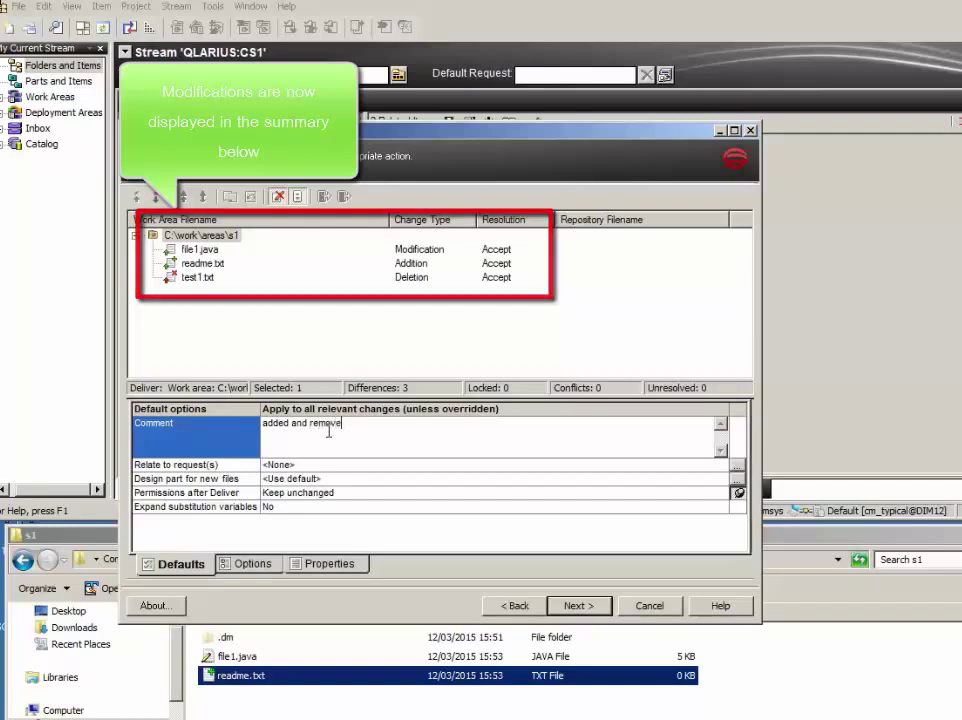
click(586, 605)
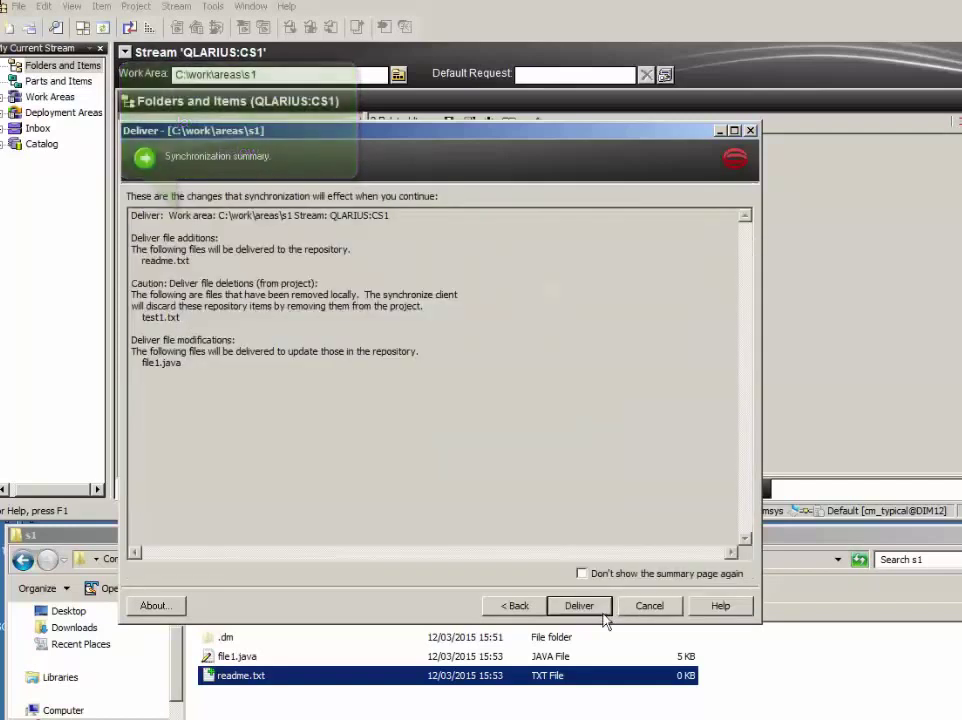
click(590, 605)
click(640, 604)
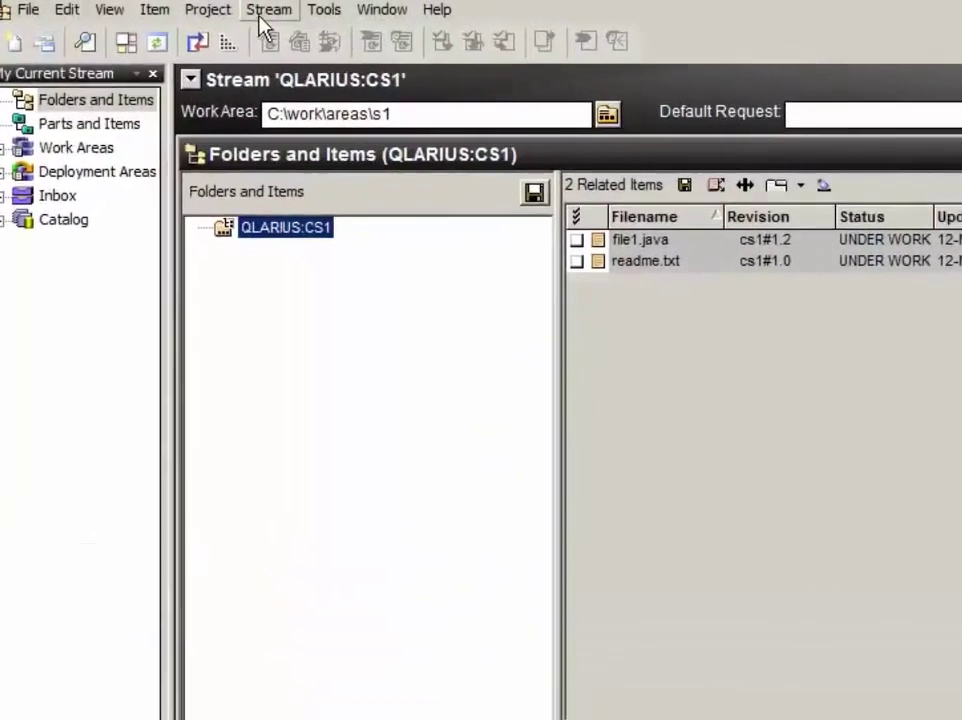
Open the changesets of stream QLARIUS:CS1 and expand changesets 1, 2 and 3 to examine their file changes
click(176, 6)
click(377, 465)
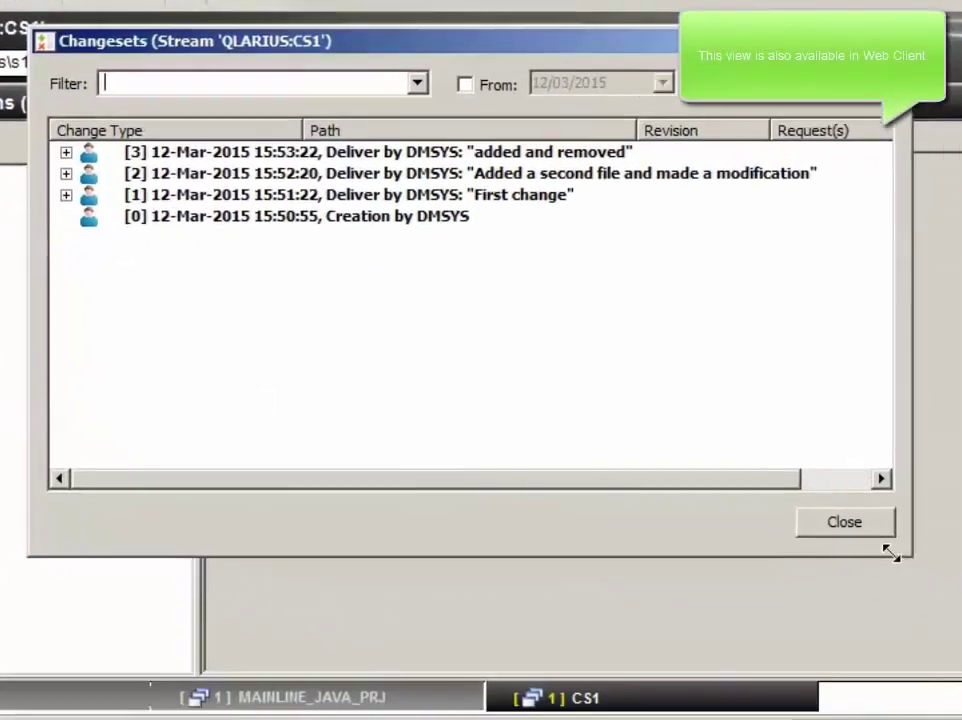
drag(890, 553, 961, 622)
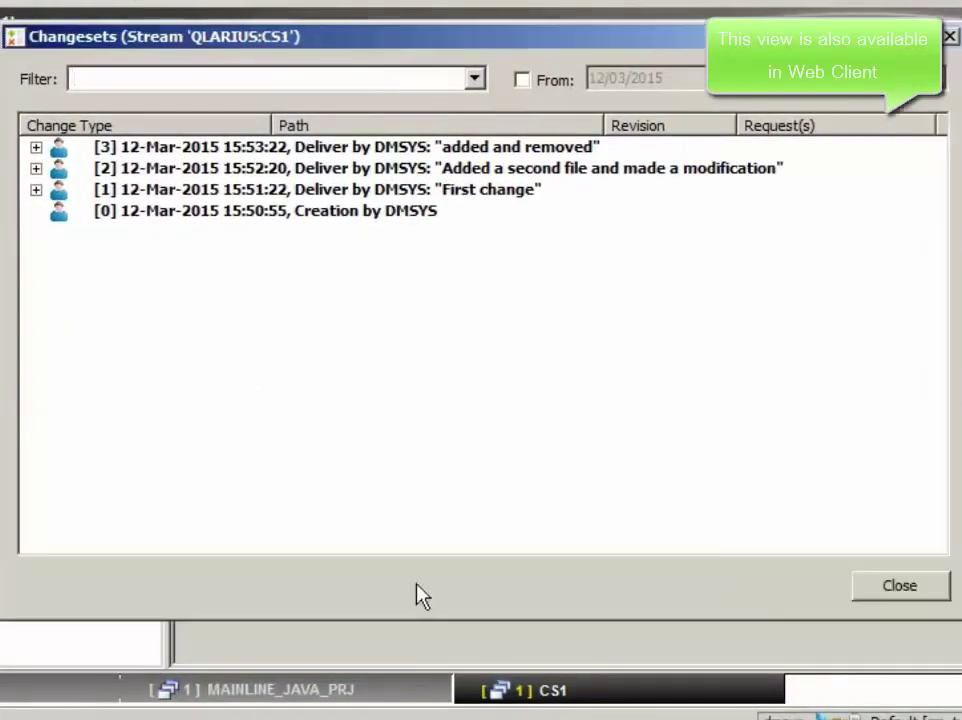
click(35, 189)
click(35, 168)
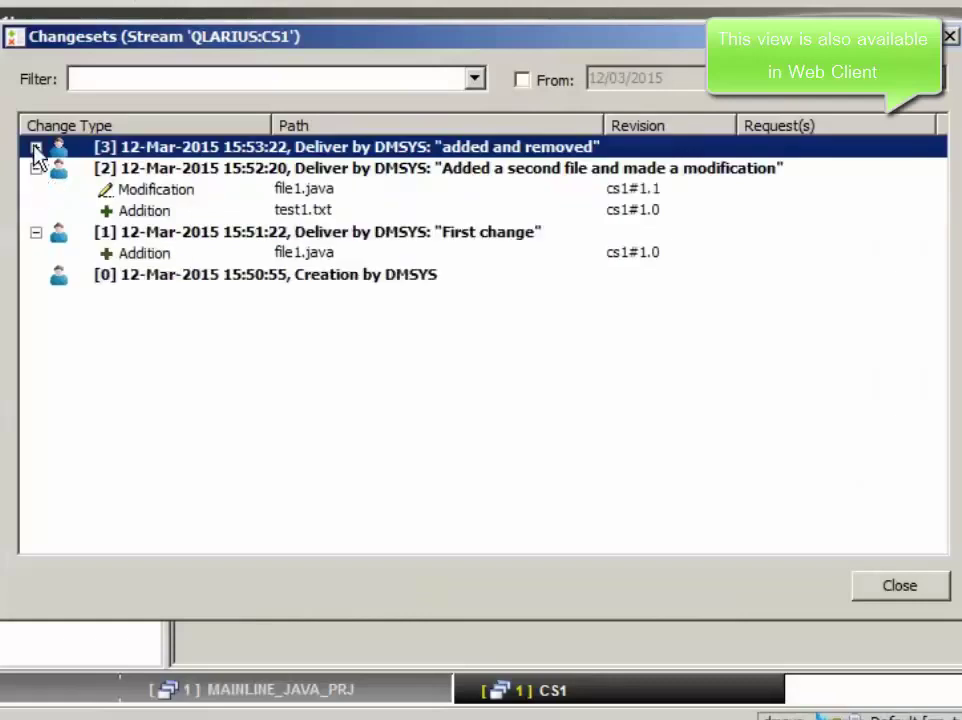
click(35, 147)
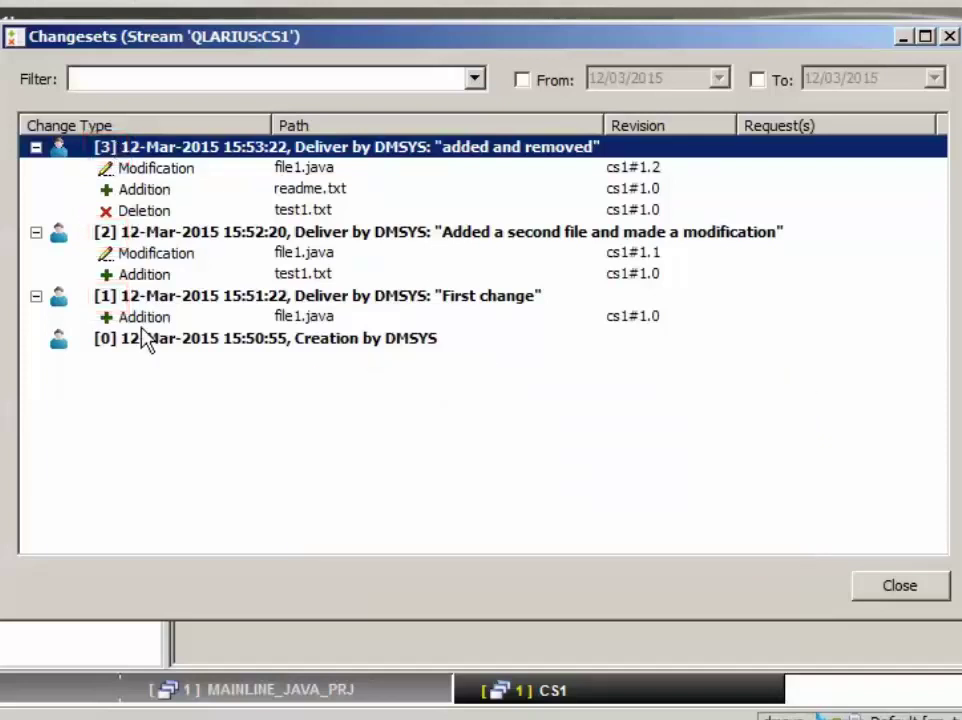
Start getting the stream version of changeset 2, up to the choice of the folder to contain the items
click(188, 233)
right_click(192, 242)
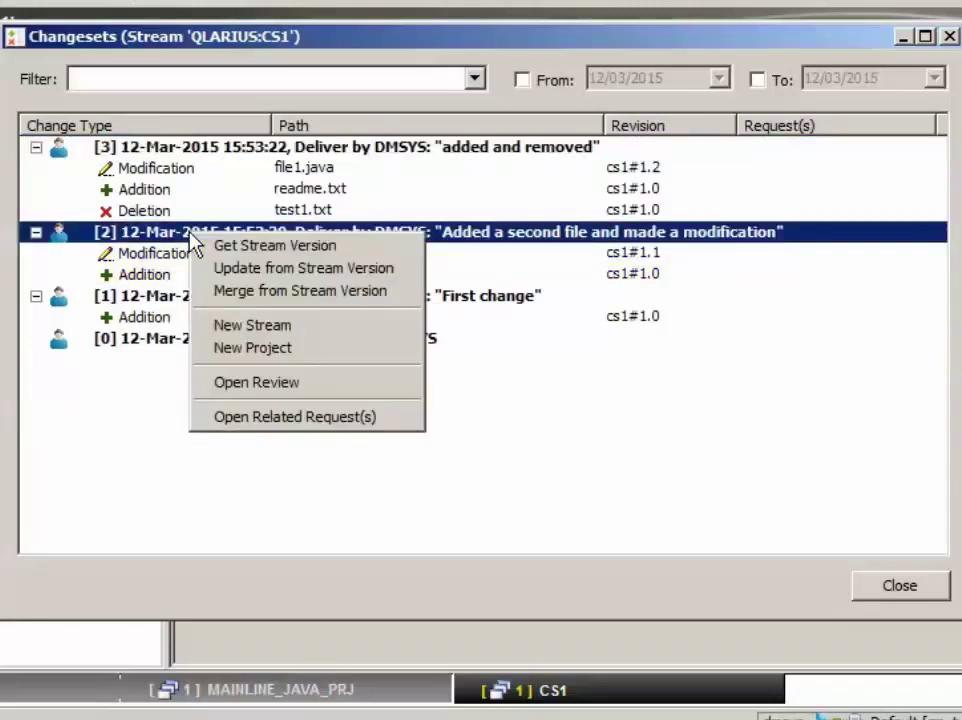
click(255, 256)
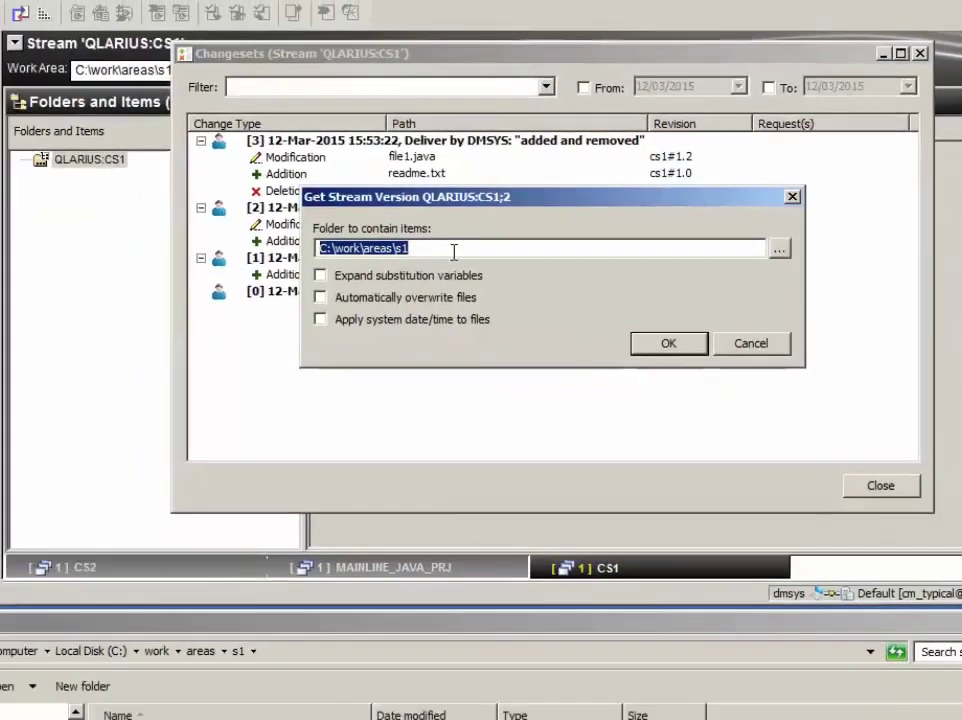
click(366, 281)
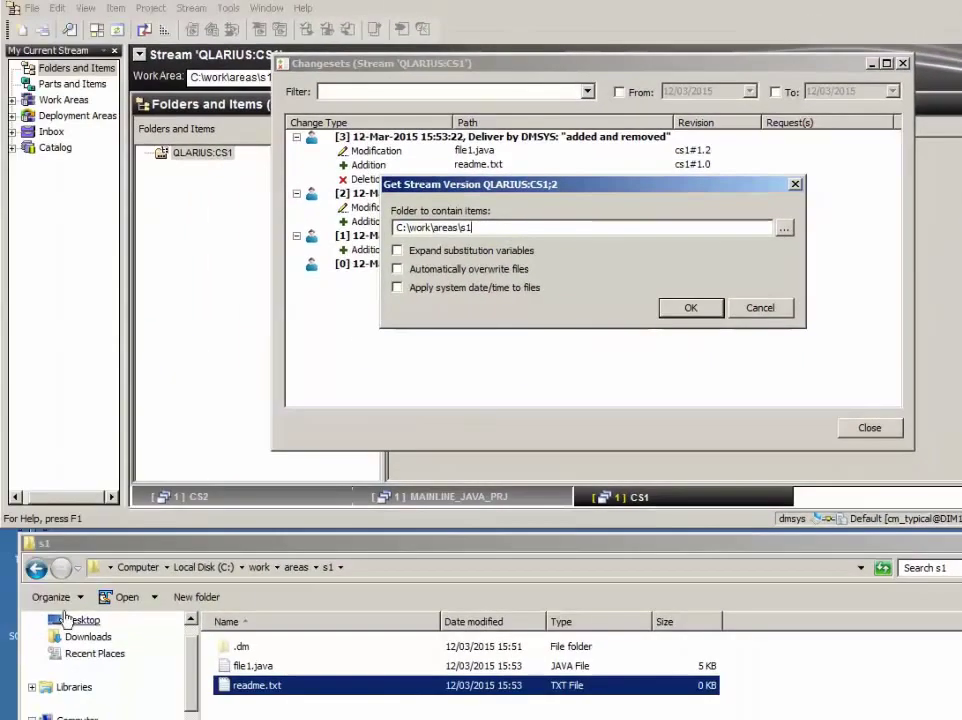
Create a new folder named s1_v2 in C:\work\areas to hold the earlier stream version
click(296, 567)
right_click(218, 708)
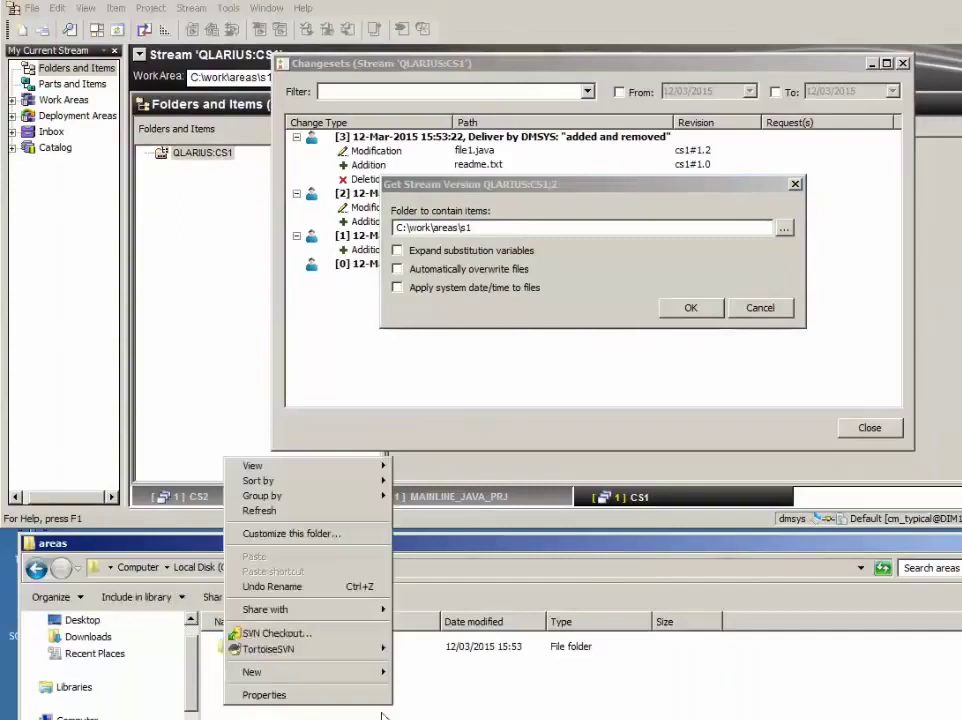
mouse_move(279, 672)
click(410, 670)
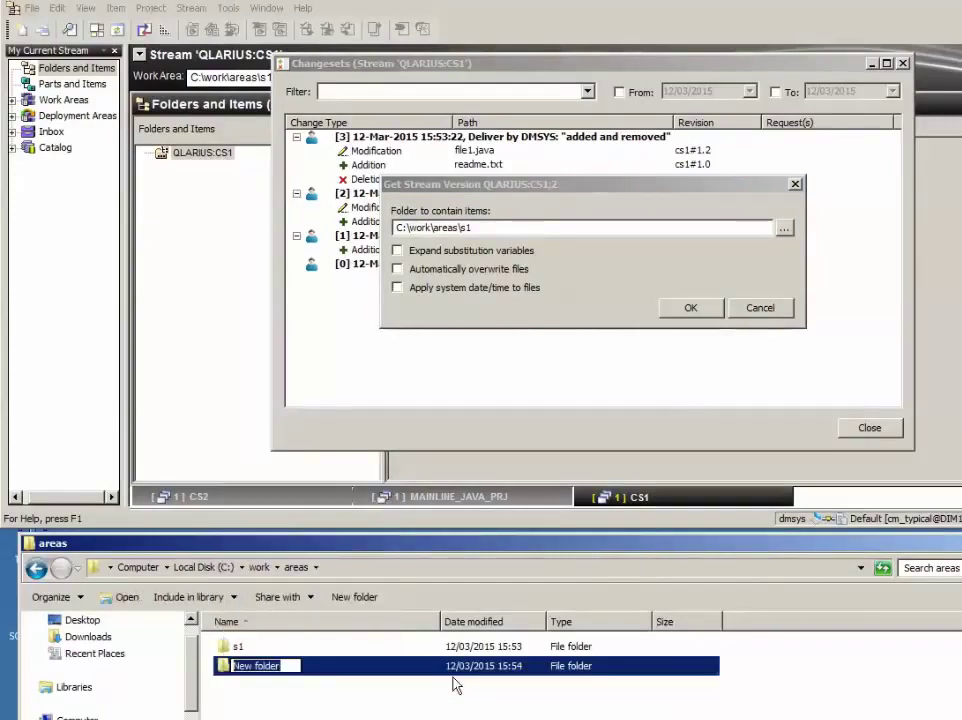
text(s1_vw2)
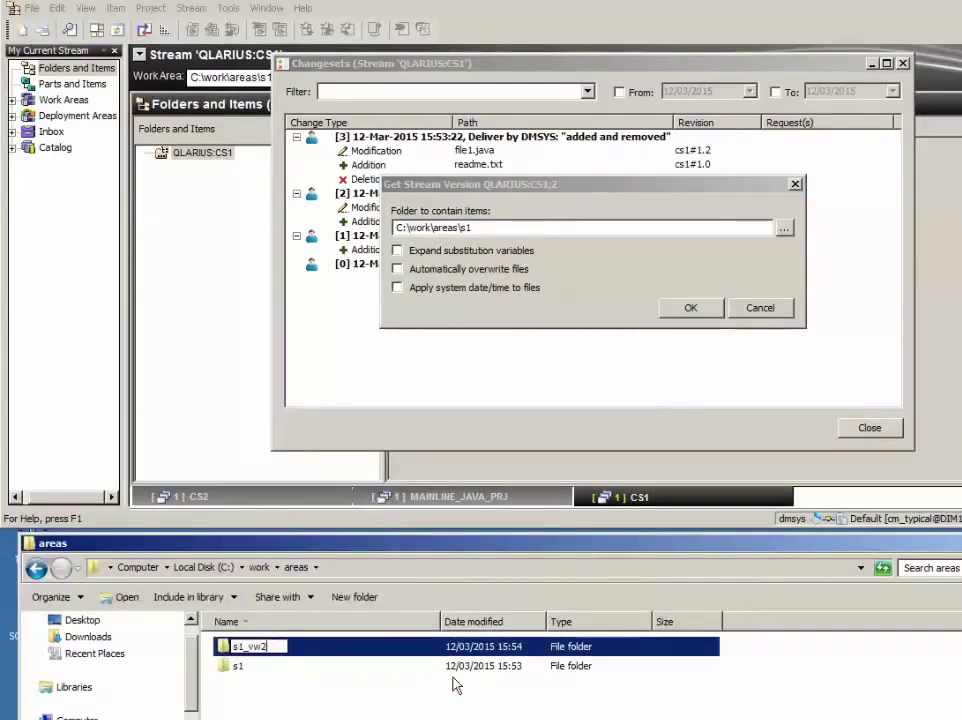
key(BackSpace)
key(BackSpace)
text(2)
key(Return)
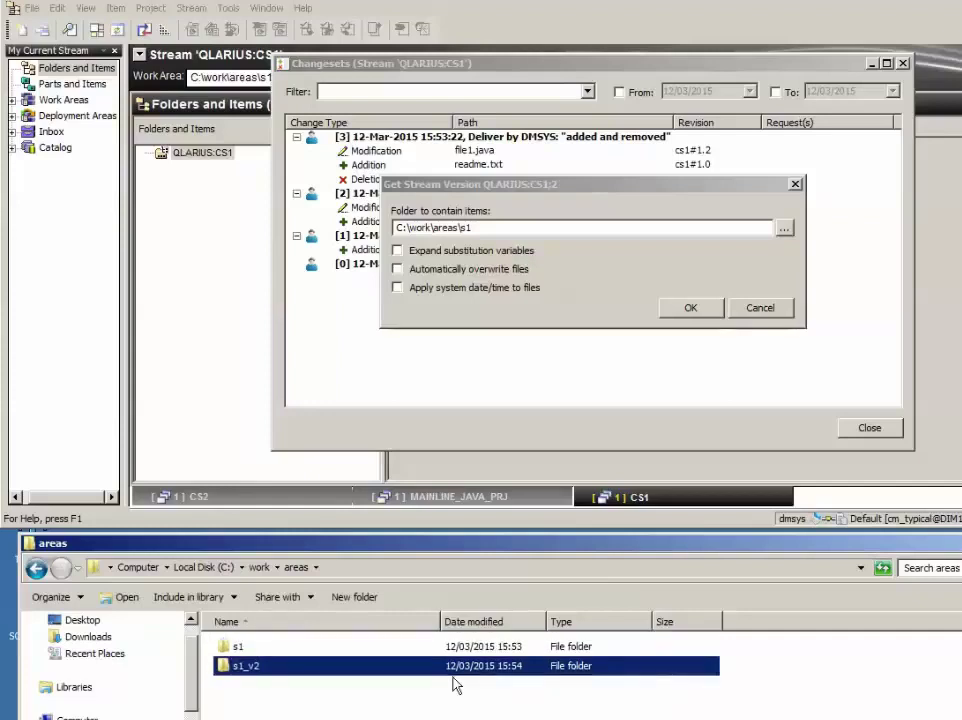
Get stream version QLARIUS:CS1;2 into the folder C:\work\areas\s1_v2, using the path copied from the new folder
double_click(212, 667)
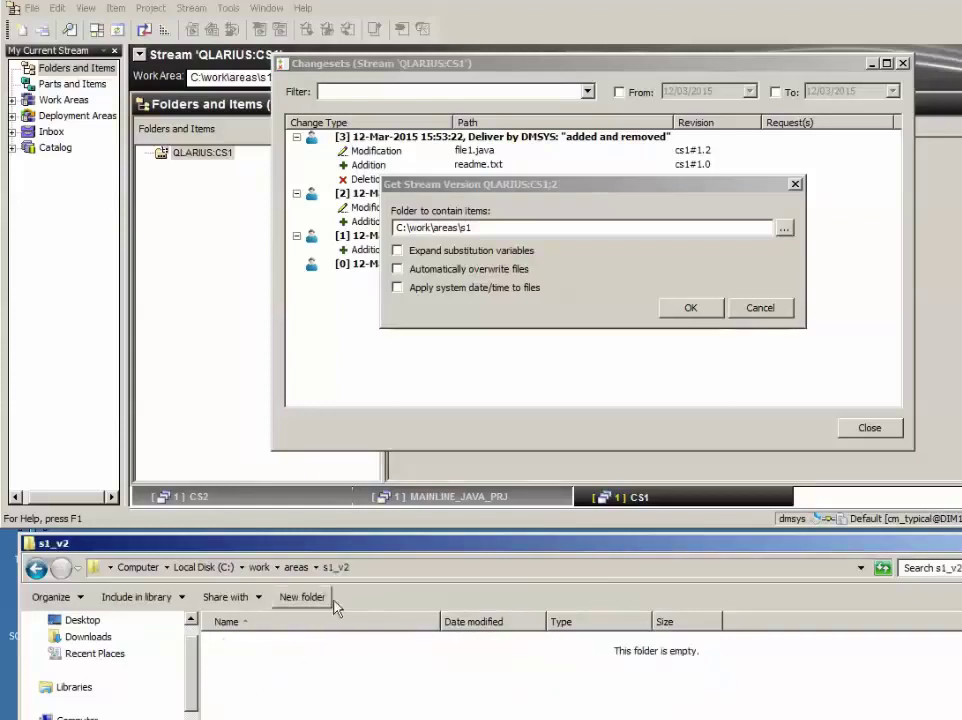
click(383, 569)
key(ctrl+c)
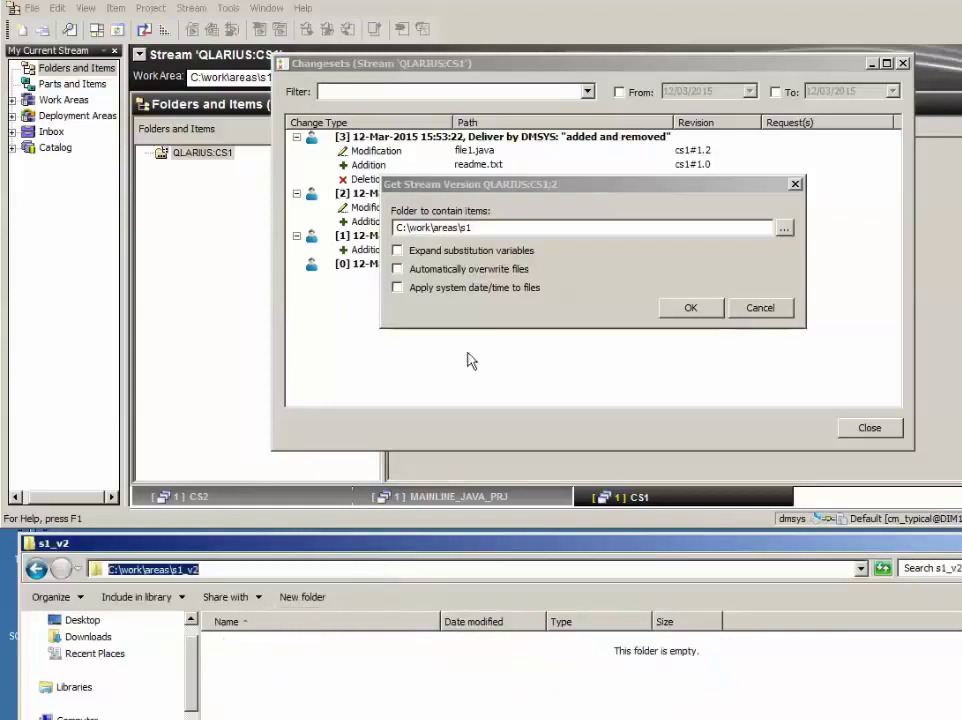
click(497, 227)
key(ctrl+a)
key(ctrl+v)
click(686, 308)
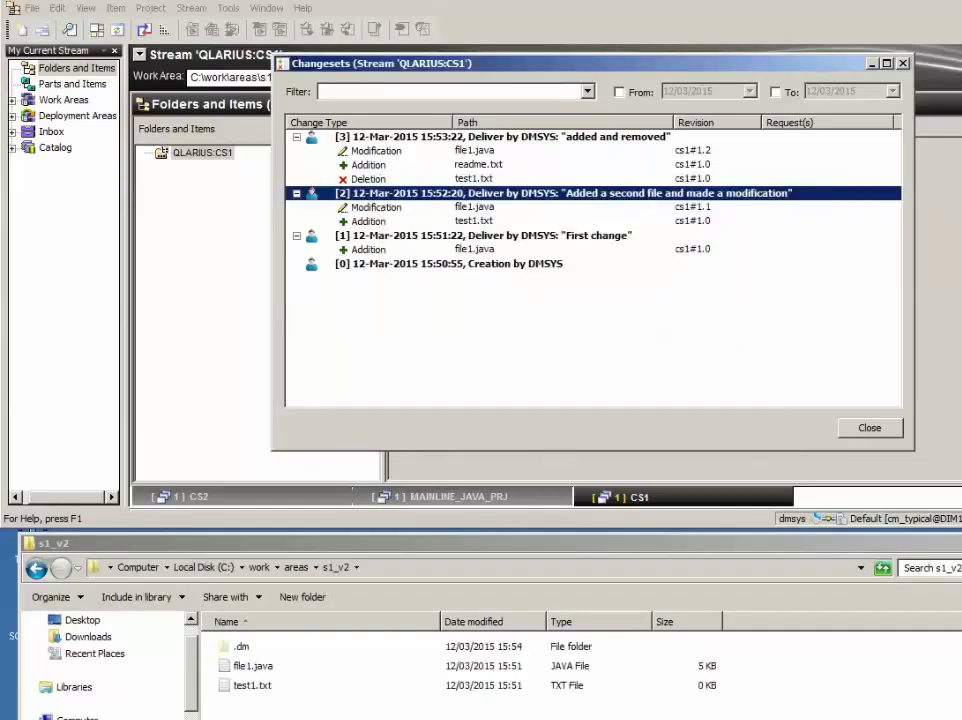
click(341, 714)
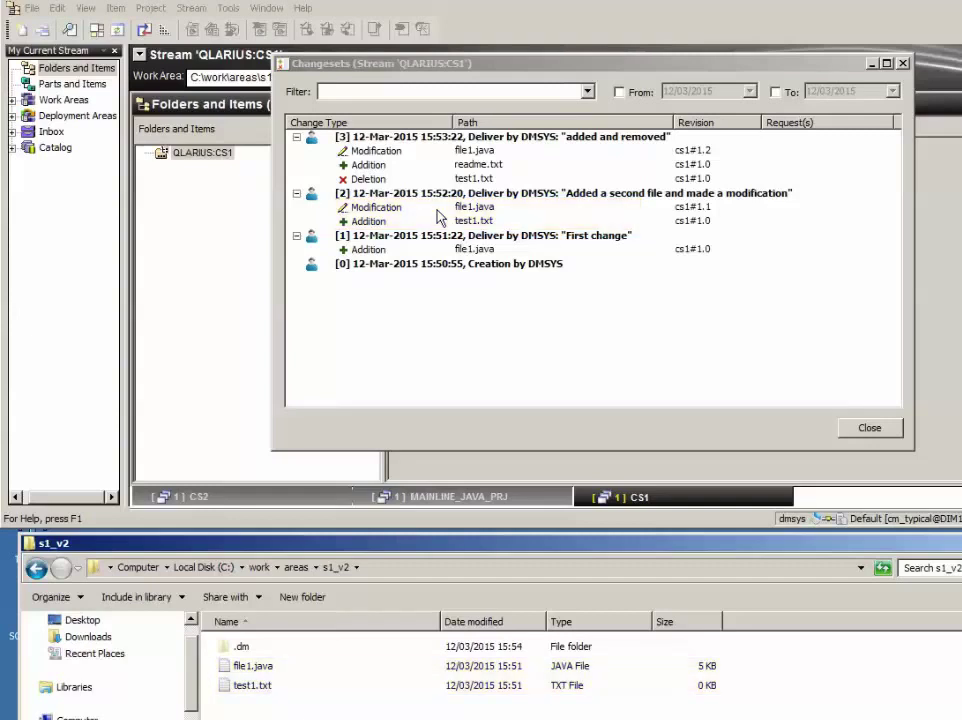
Show the pedigree of file1.java from changeset 3 and open the annotations of its revision 1.2
click(386, 152)
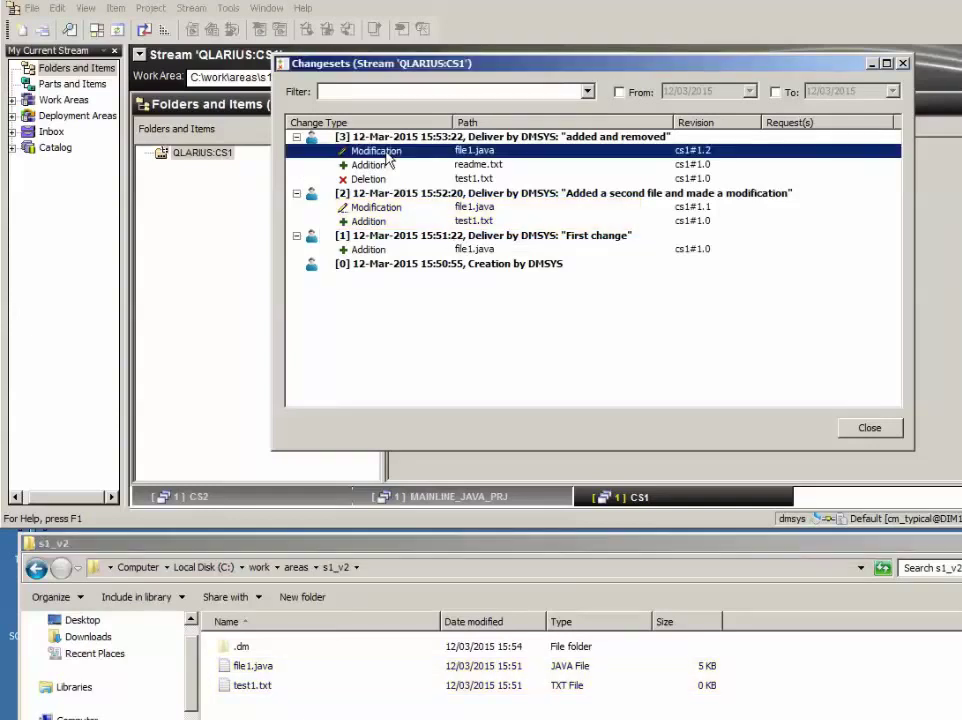
right_click(389, 157)
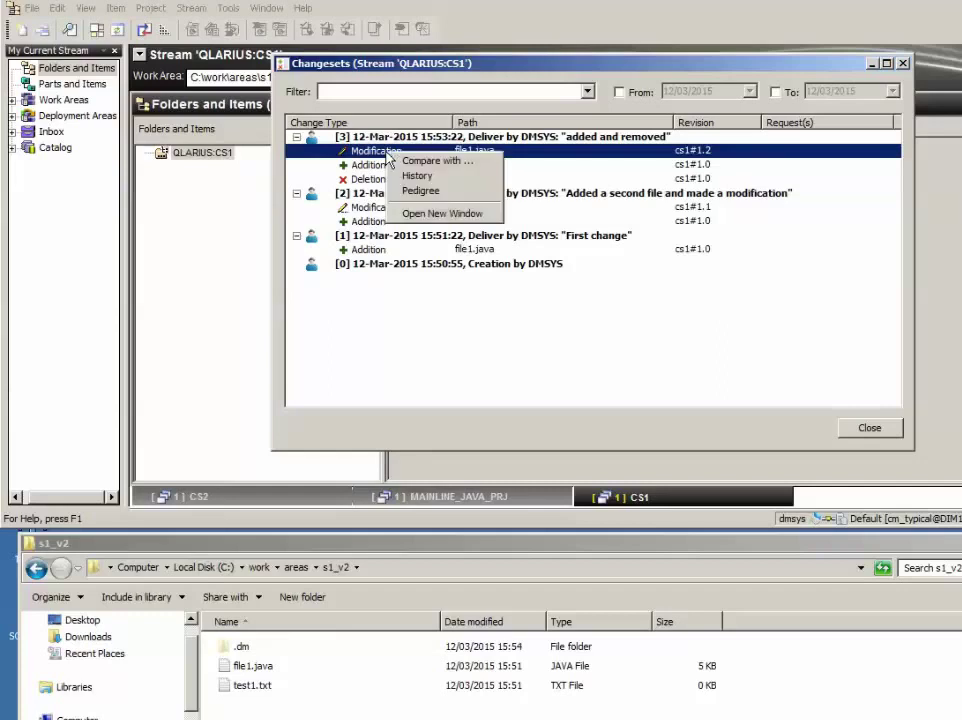
click(420, 191)
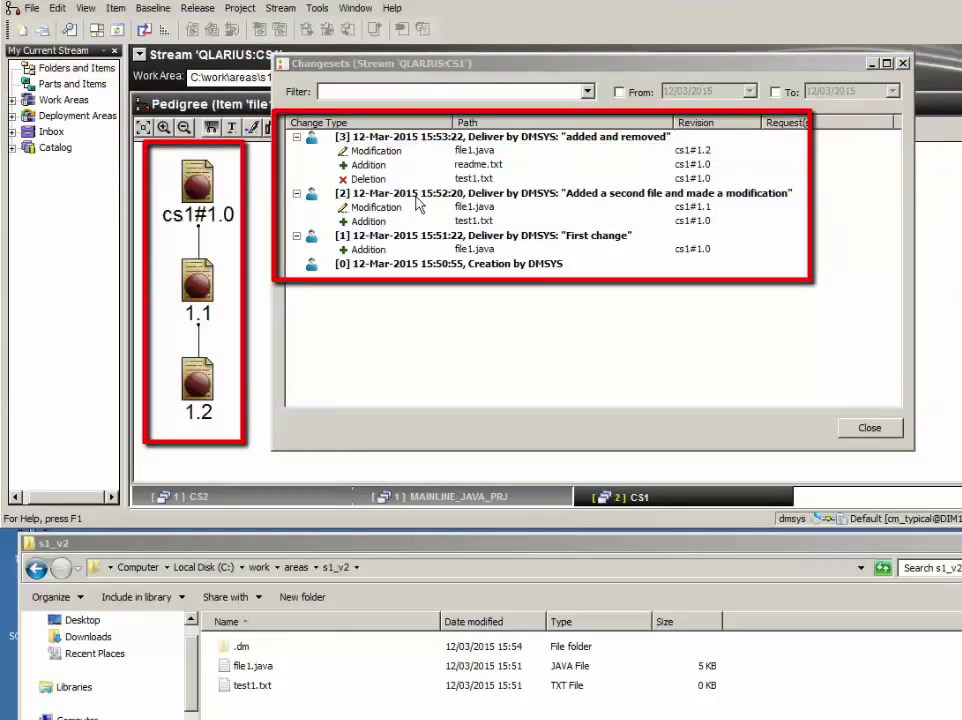
right_click(214, 197)
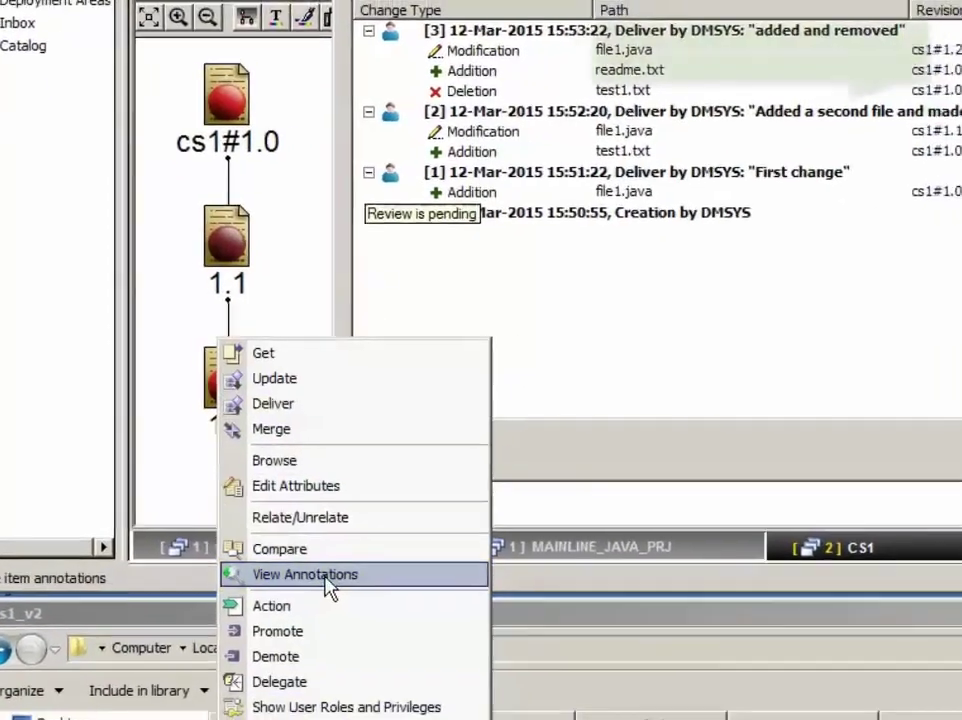
click(352, 588)
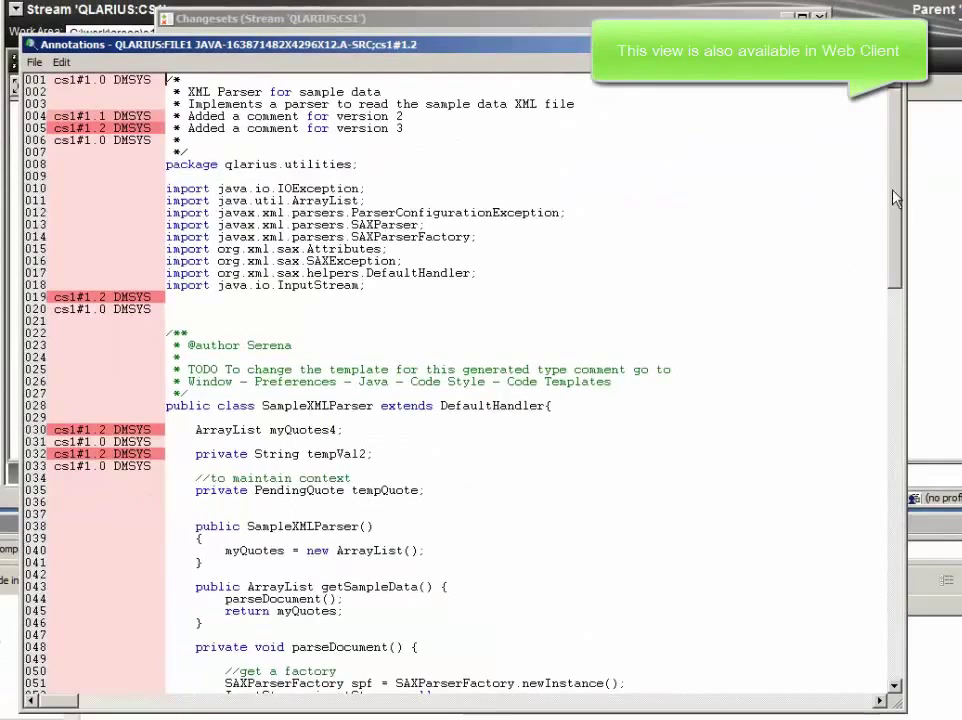
Examine which revisions introduced the version 2 and version 3 comment lines, including the revision details of line 005
mouse_move(140, 120)
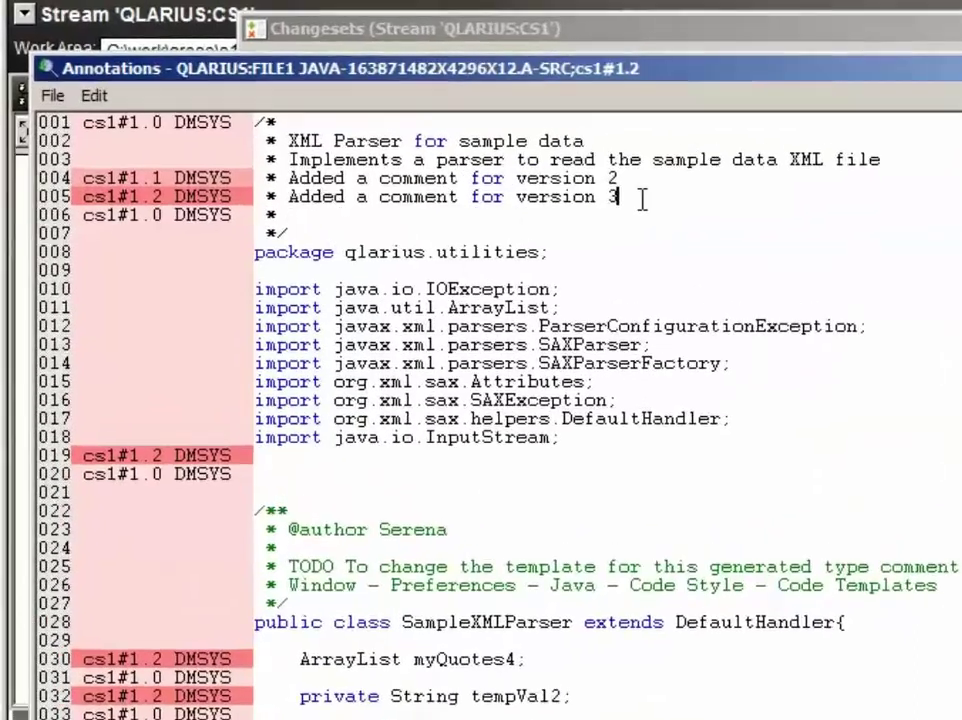
drag(404, 128, 221, 128)
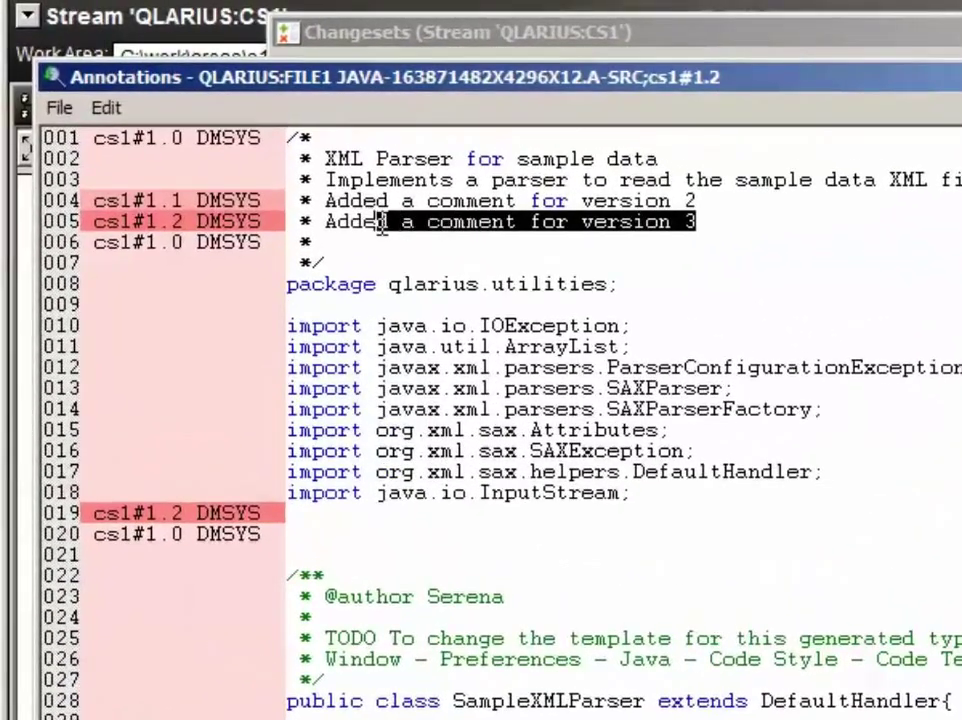
mouse_move(187, 222)
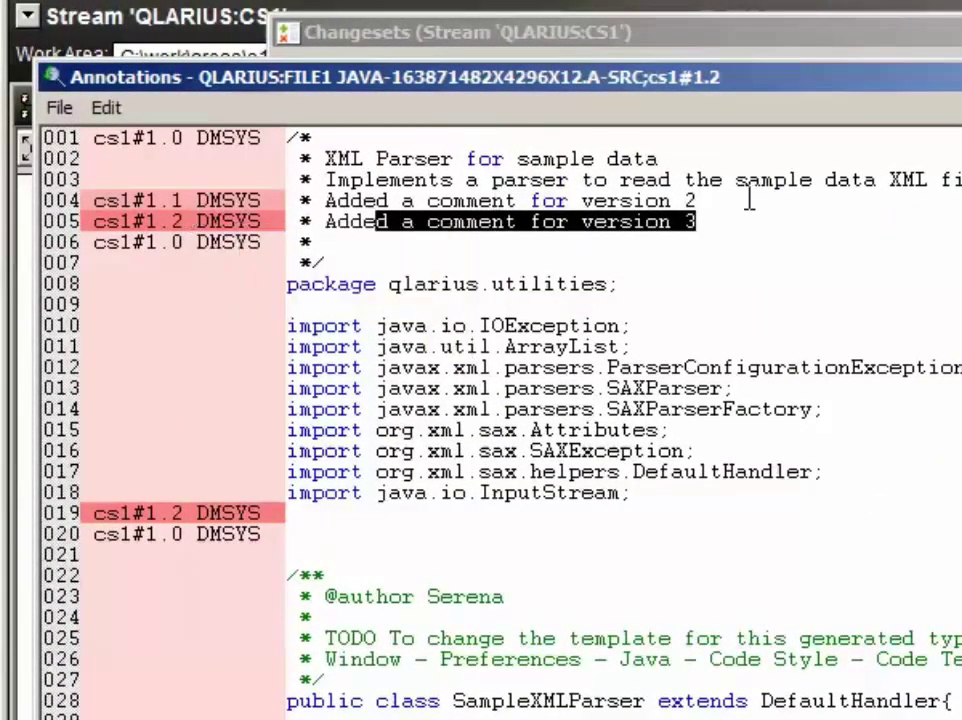
drag(749, 199, 388, 200)
mouse_move(154, 232)
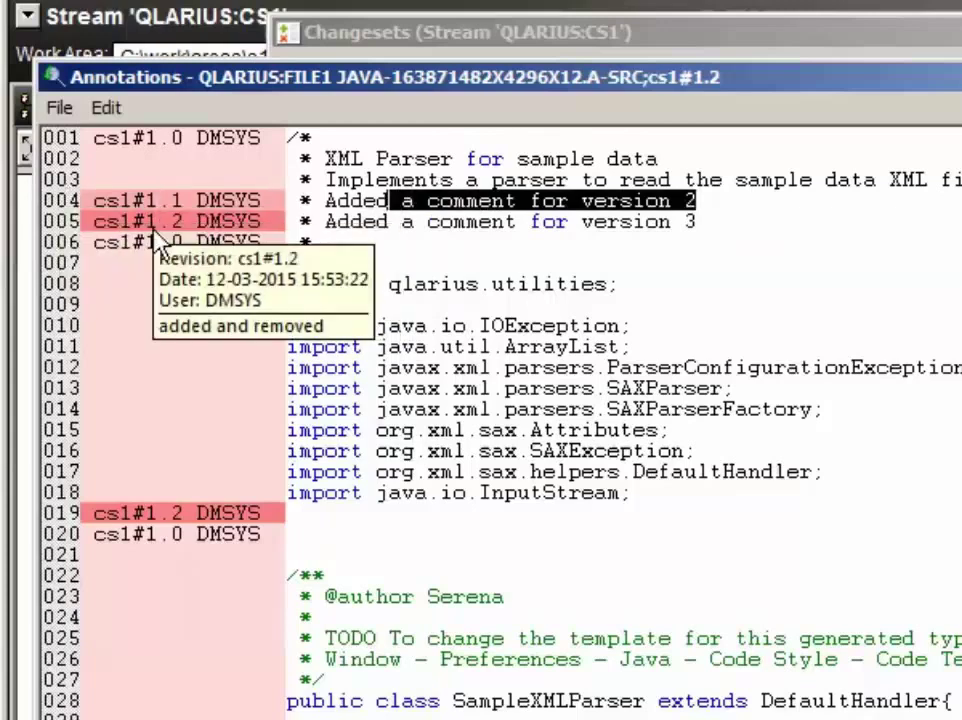
mouse_move(162, 258)
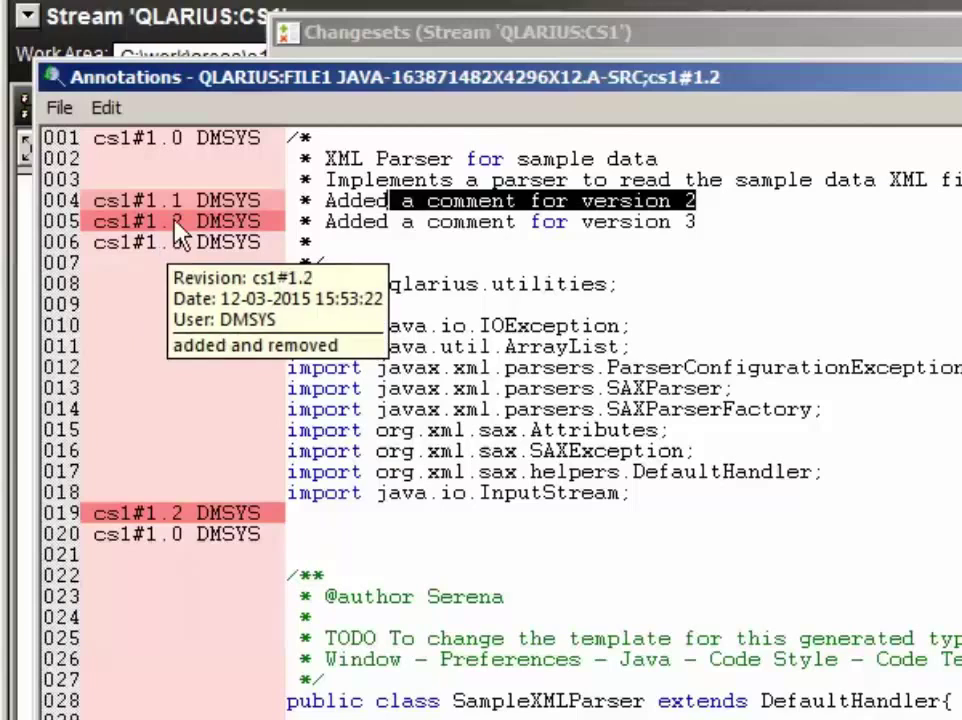
Compare revision cs1#1.2 of file1.java with cs1#1.1 from the line 005 annotation, and close the annotations
right_click(180, 232)
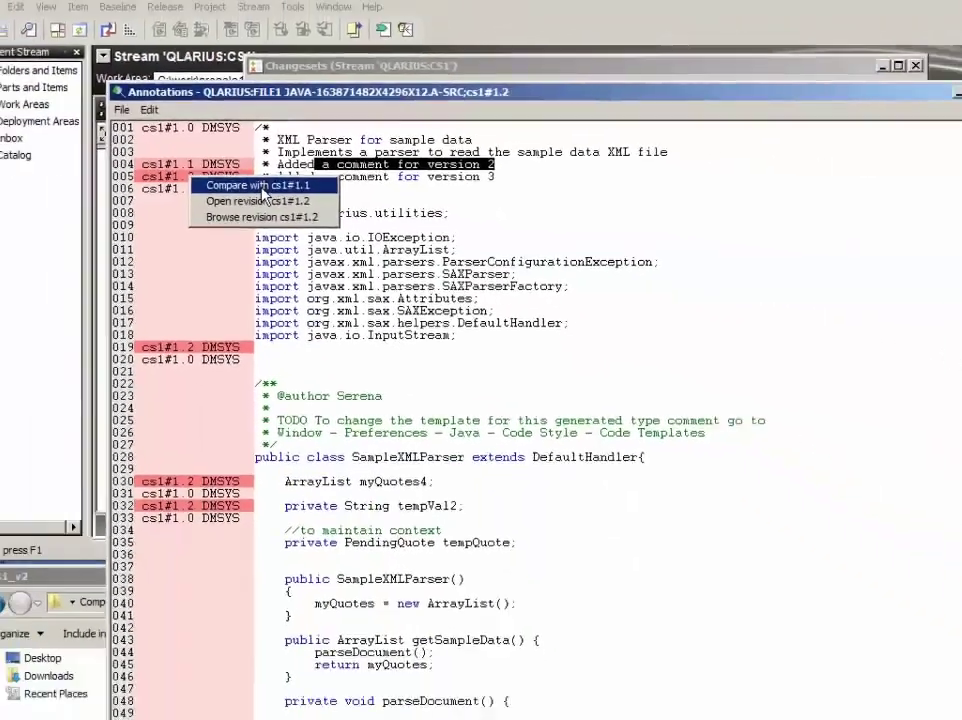
click(262, 186)
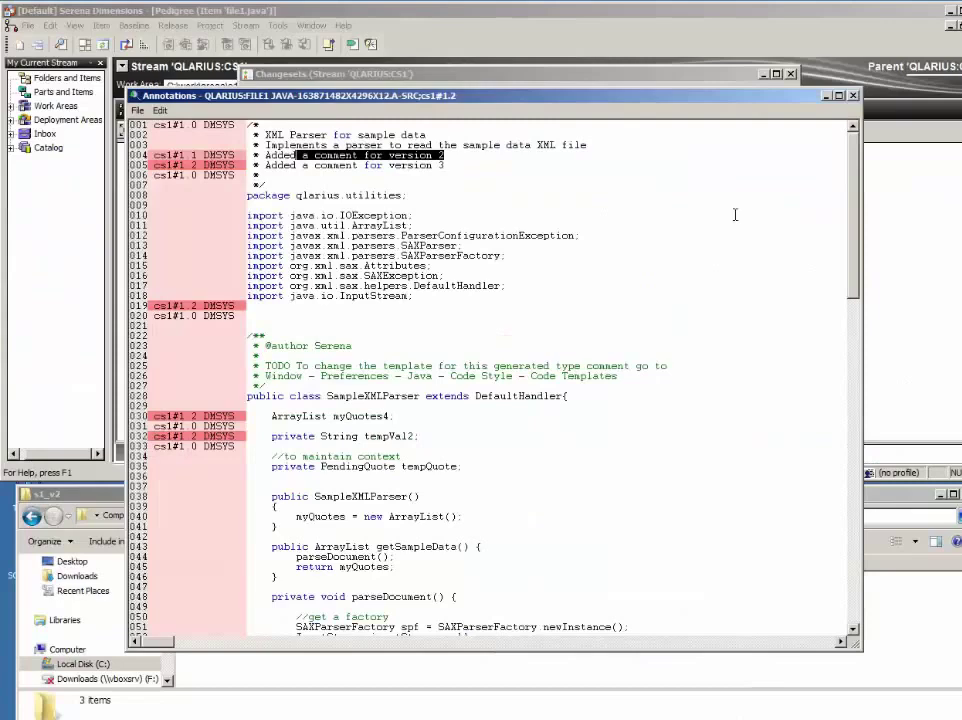
click(853, 96)
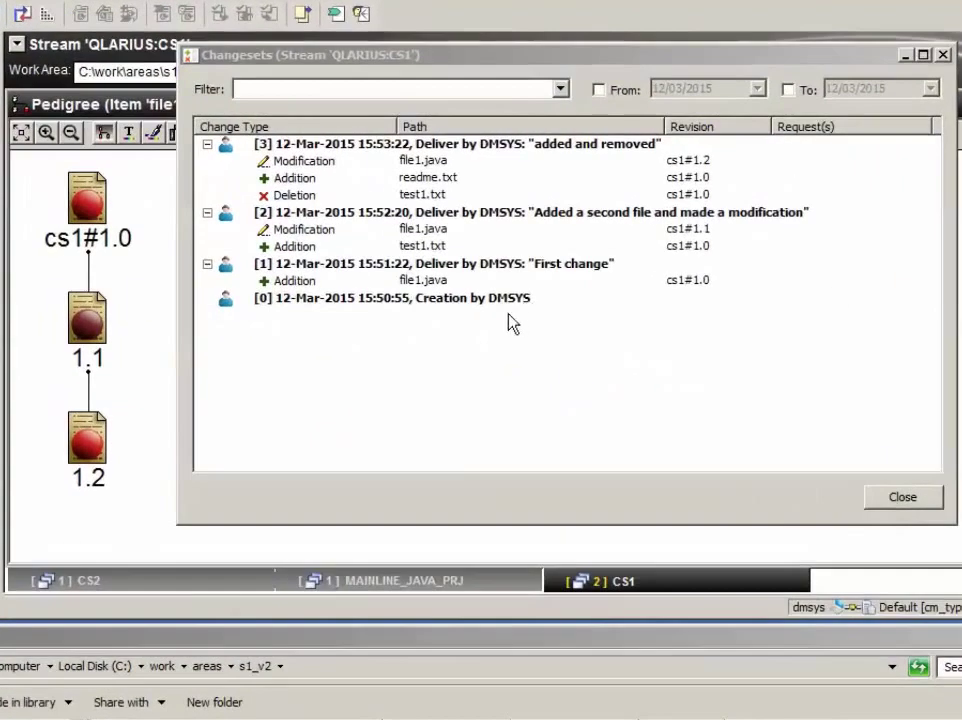